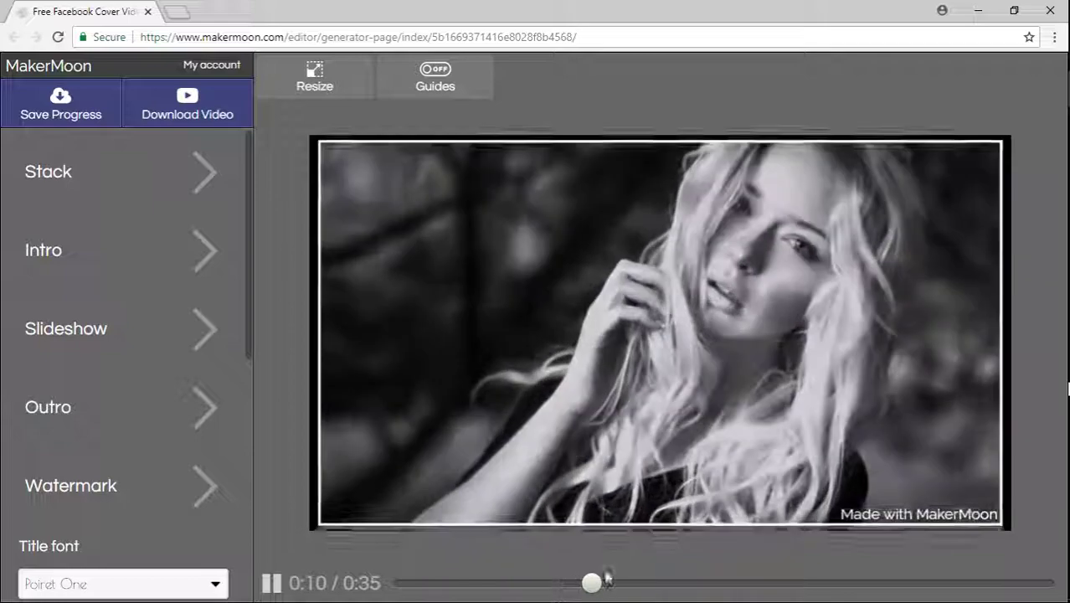
# Step: Preview the end of the video and set the stack's background color to red #b83737
pyautogui.moveTo(592, 583); pyautogui.dragTo(969, 583)
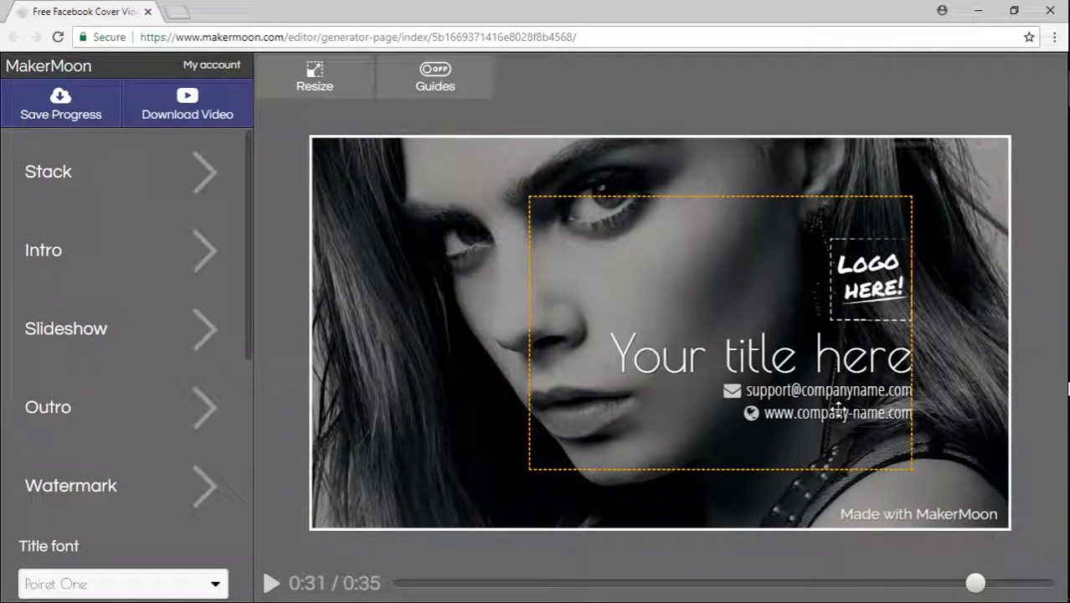
pyautogui.click(89, 174)
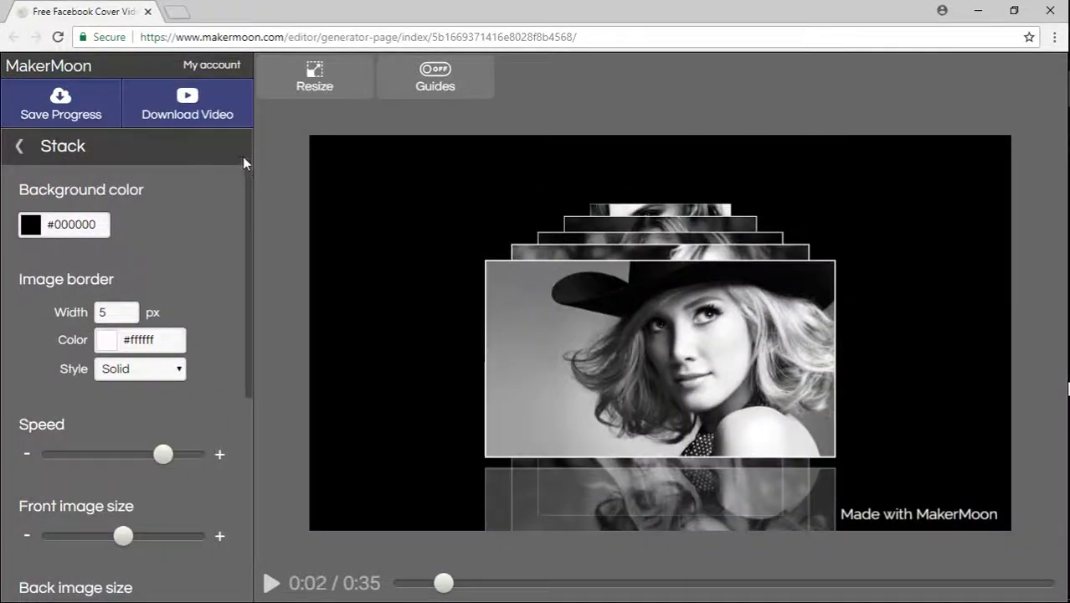
pyautogui.click(31, 225)
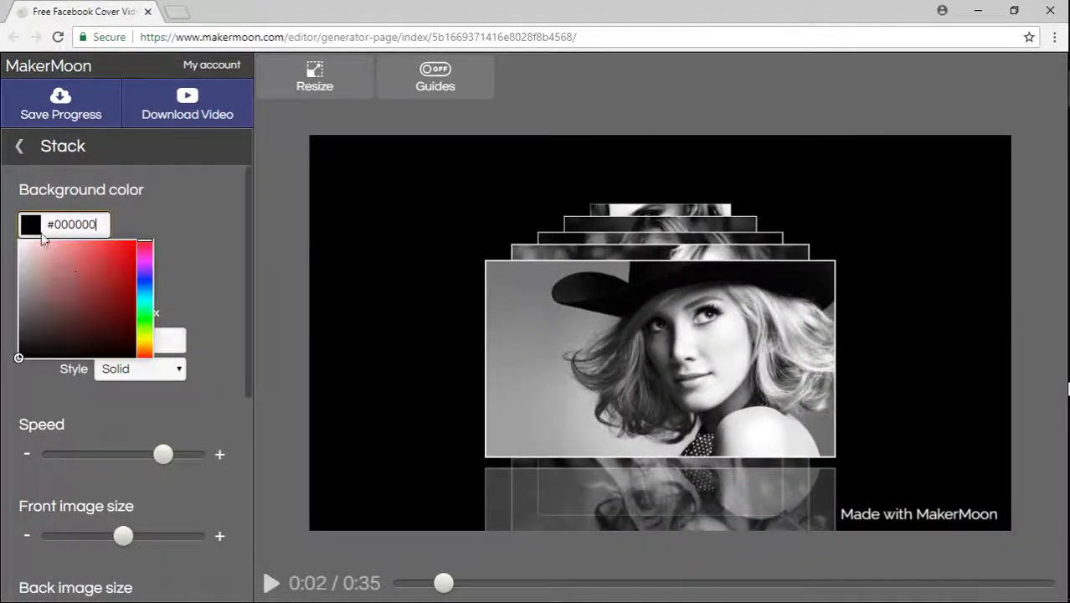
pyautogui.moveTo(84, 283); pyautogui.dragTo(161, 313)
pyautogui.moveTo(126, 276); pyautogui.dragTo(101, 275)
# Step: Set the stack's image border width to 10 px and lower the animation speed slightly
pyautogui.tripleClick(146, 267)
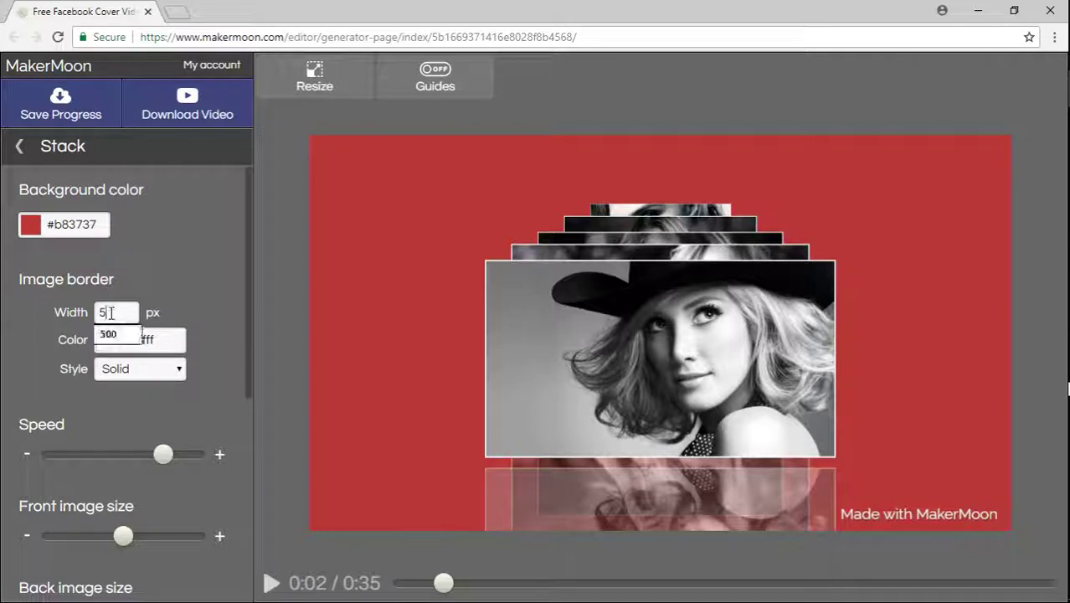
pyautogui.write('0')
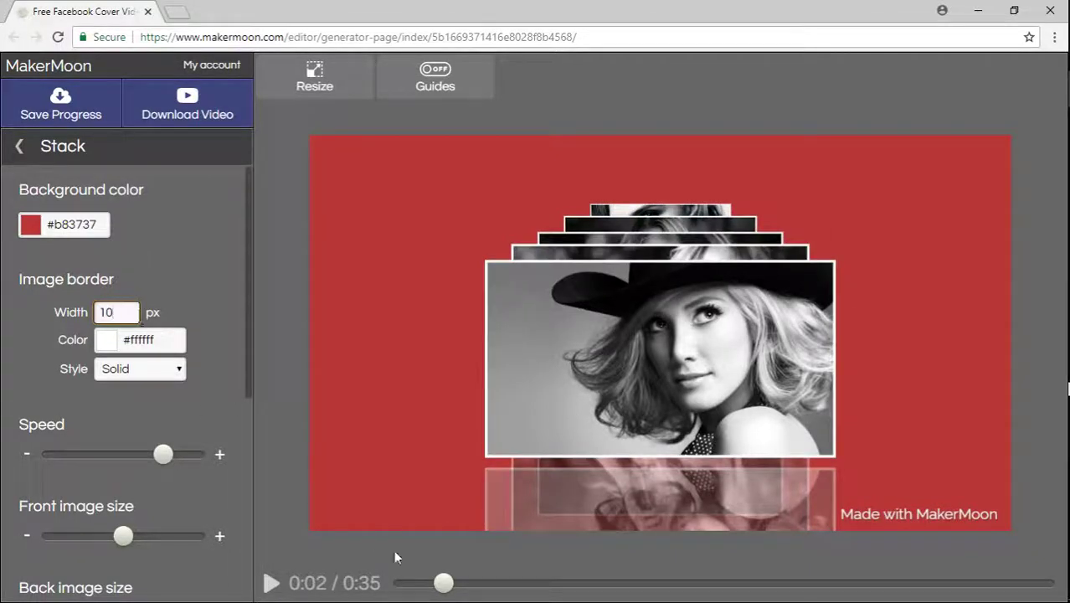
pyautogui.moveTo(444, 584); pyautogui.dragTo(655, 597)
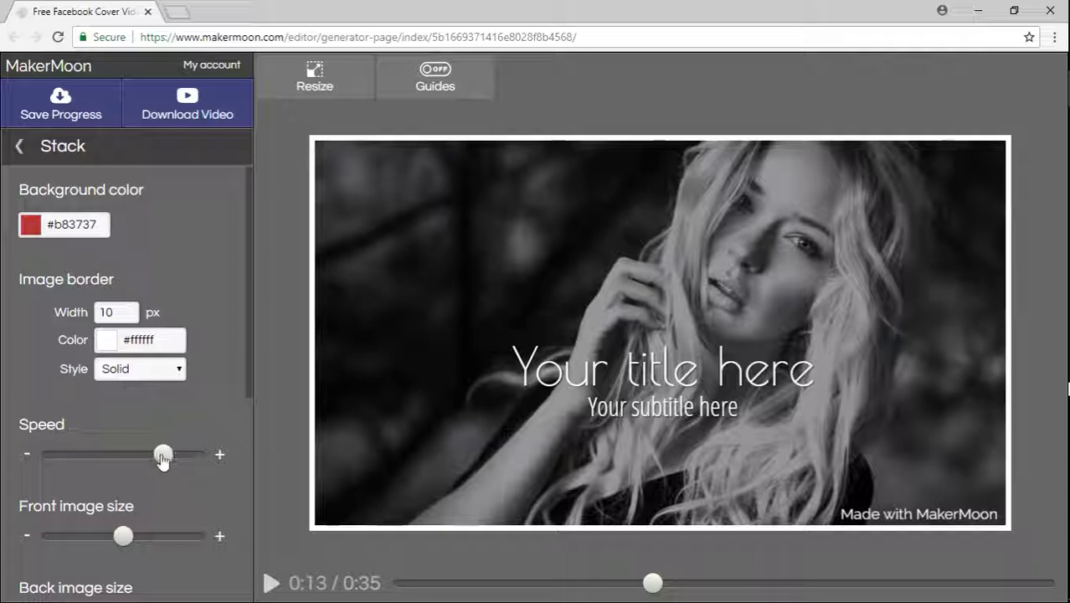
pyautogui.moveTo(163, 456)
pyautogui.mouseDown()
pyautogui.moveTo(83, 461)
pyautogui.moveTo(185, 476)
pyautogui.moveTo(150, 456)
pyautogui.mouseUp()
# Step: Try a larger front image size and a different back image size for the stack
pyautogui.scroll(-3, 226, 473)
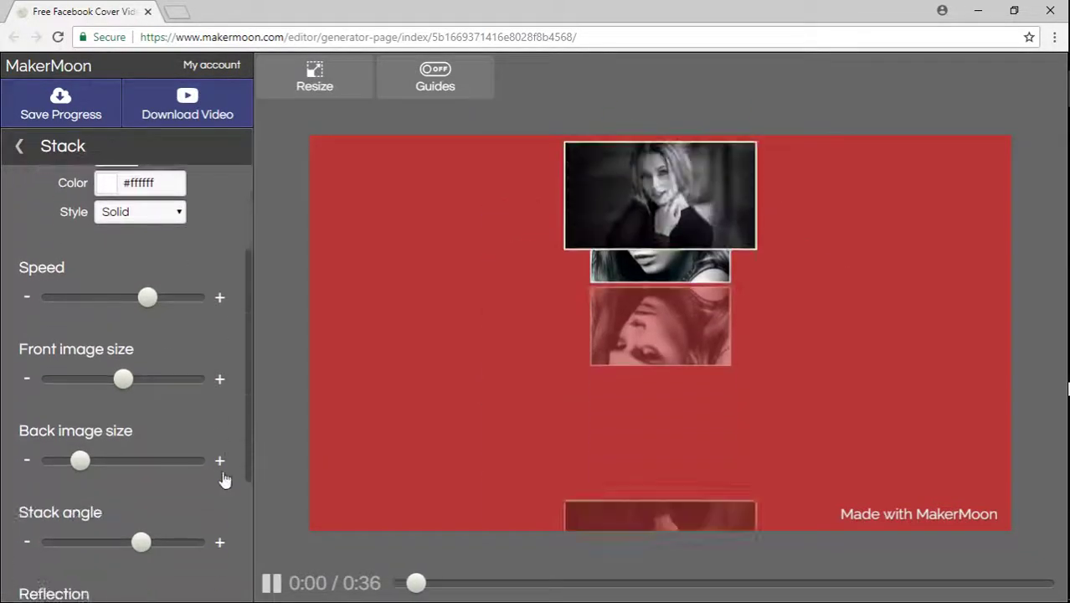
pyautogui.scroll(-1, 225, 478)
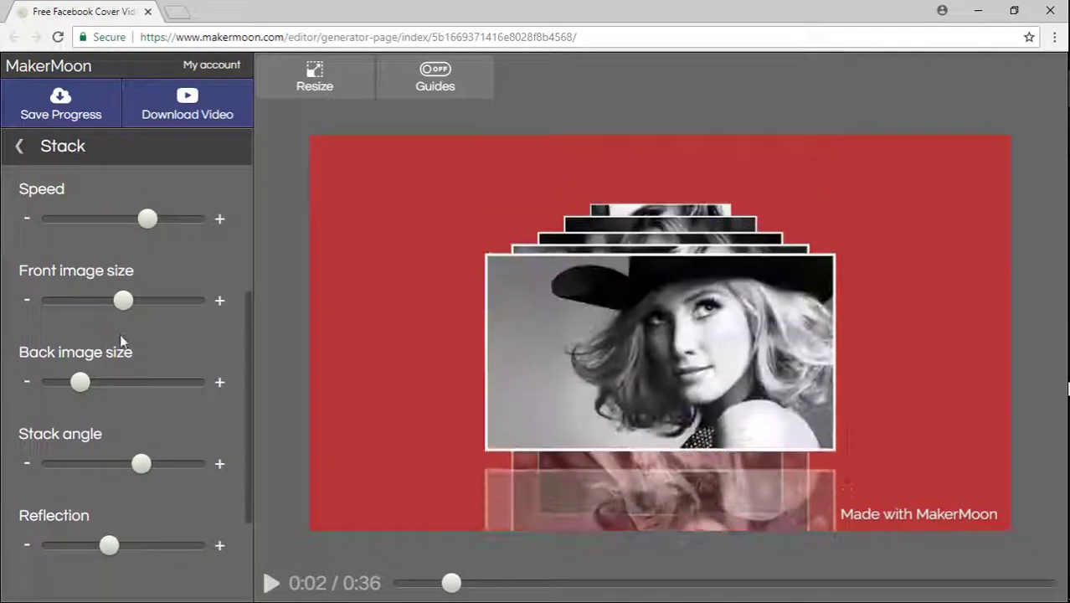
pyautogui.moveTo(124, 307); pyautogui.dragTo(157, 315)
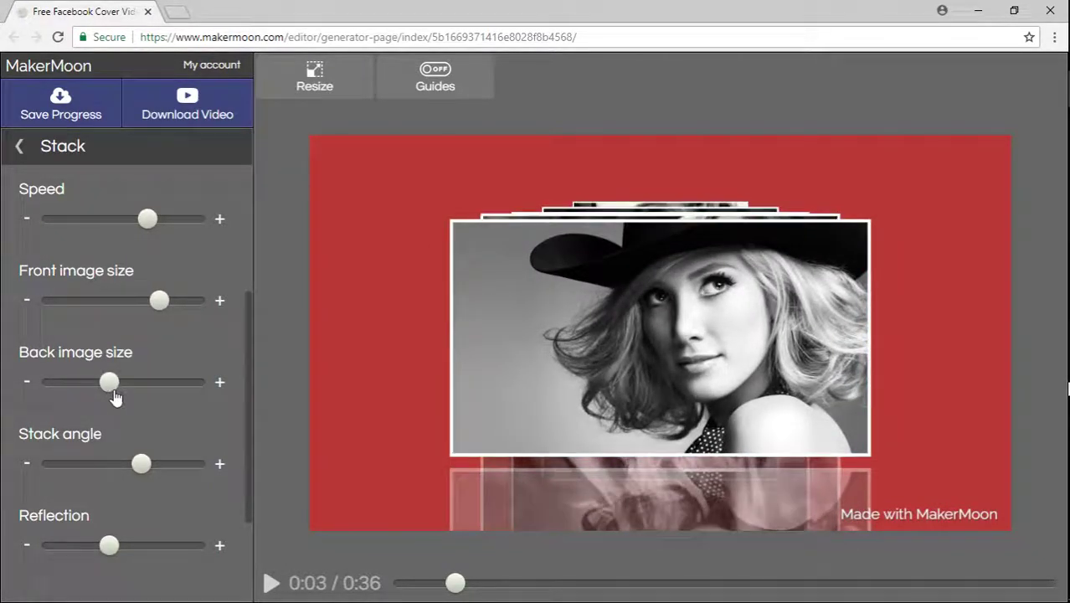
pyautogui.moveTo(107, 384); pyautogui.dragTo(79, 384)
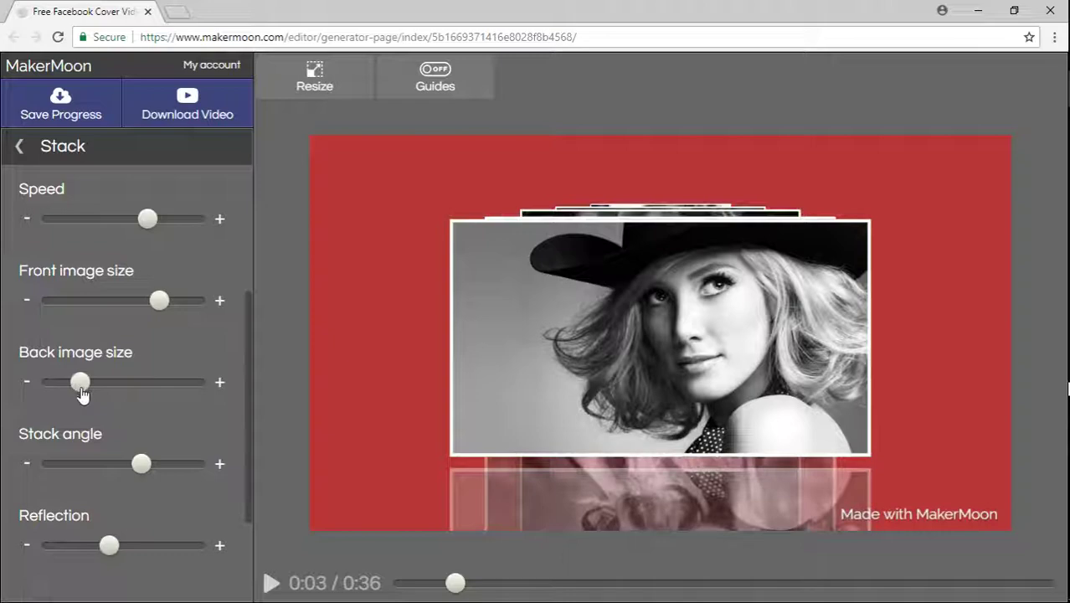
# Step: Check the stack around 0:03 in the preview and make its front image clearly smaller
pyautogui.scroll(5, 94, 261)
pyautogui.click(19, 163)
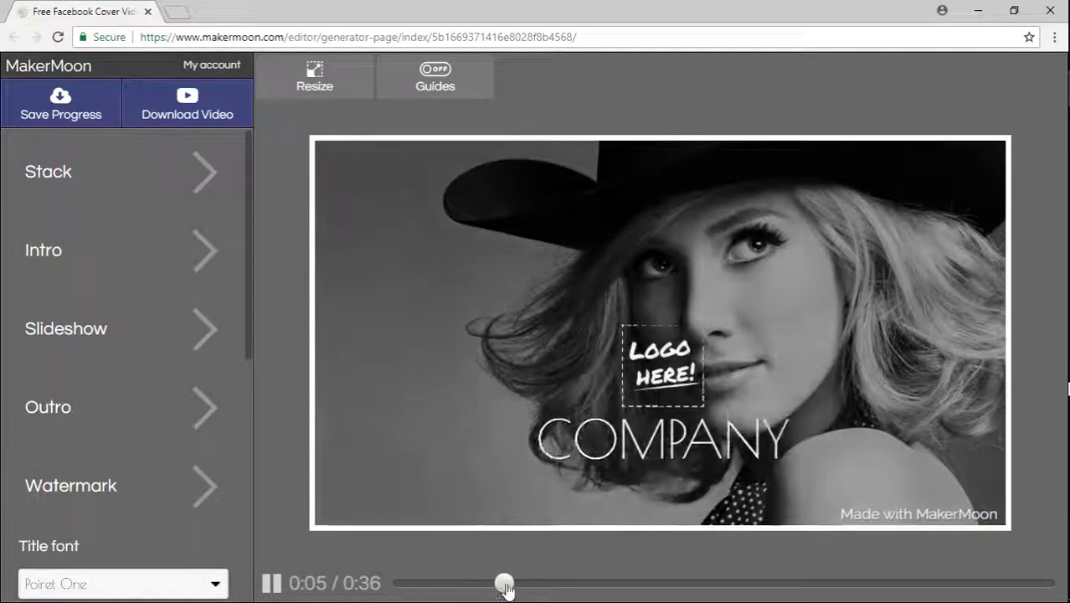
pyautogui.moveTo(503, 583); pyautogui.dragTo(465, 583)
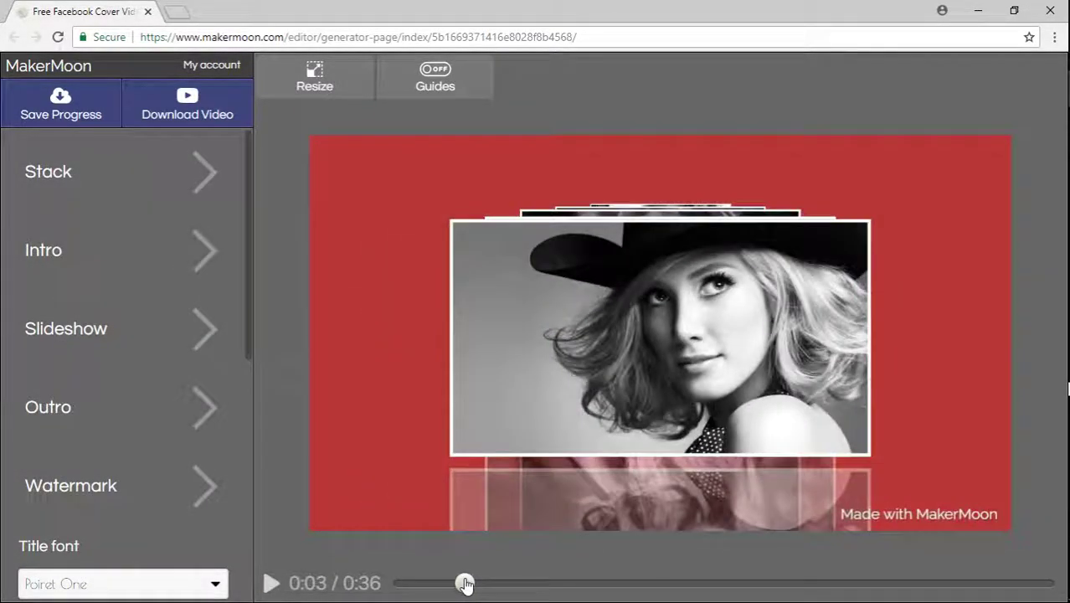
pyautogui.click(110, 182)
pyautogui.moveTo(159, 539); pyautogui.dragTo(105, 537)
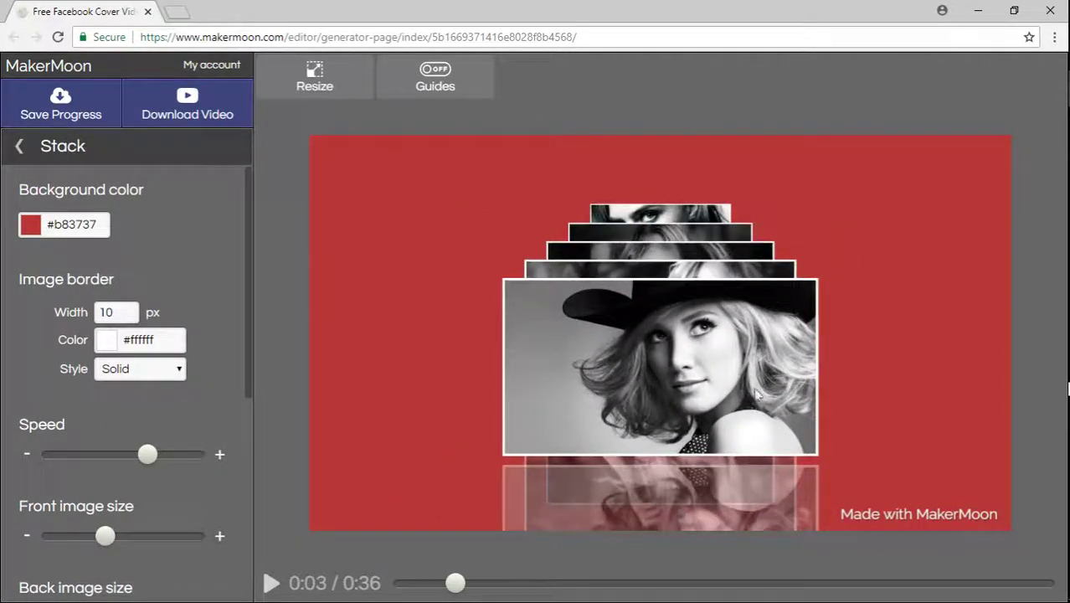
# Step: In the intro, move the logo and company title block toward the left side of the frame
pyautogui.click(25, 152)
pyautogui.click(52, 239)
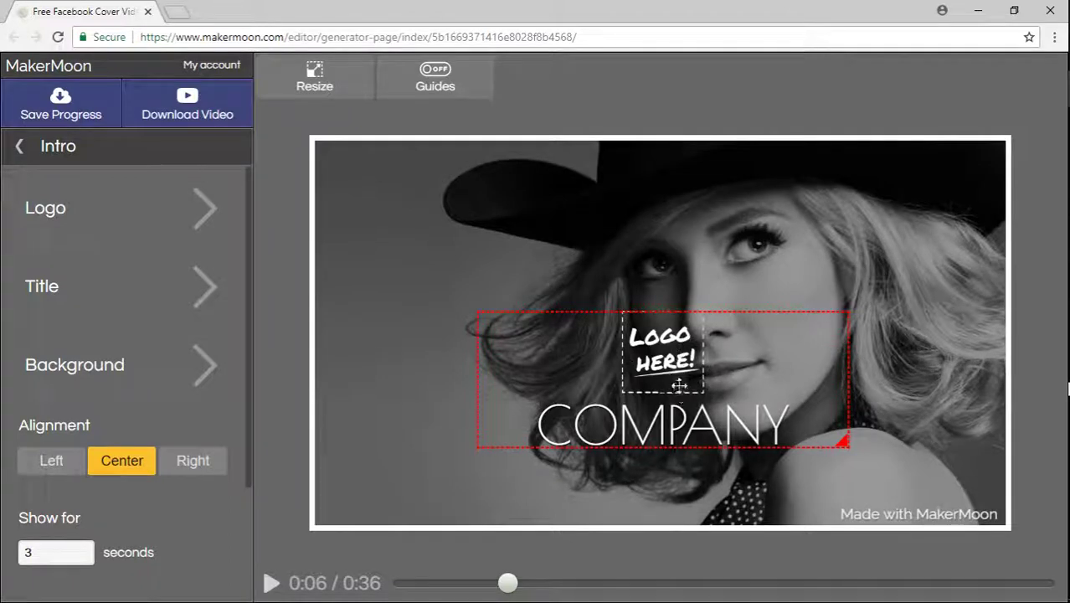
pyautogui.moveTo(679, 385); pyautogui.dragTo(474, 350)
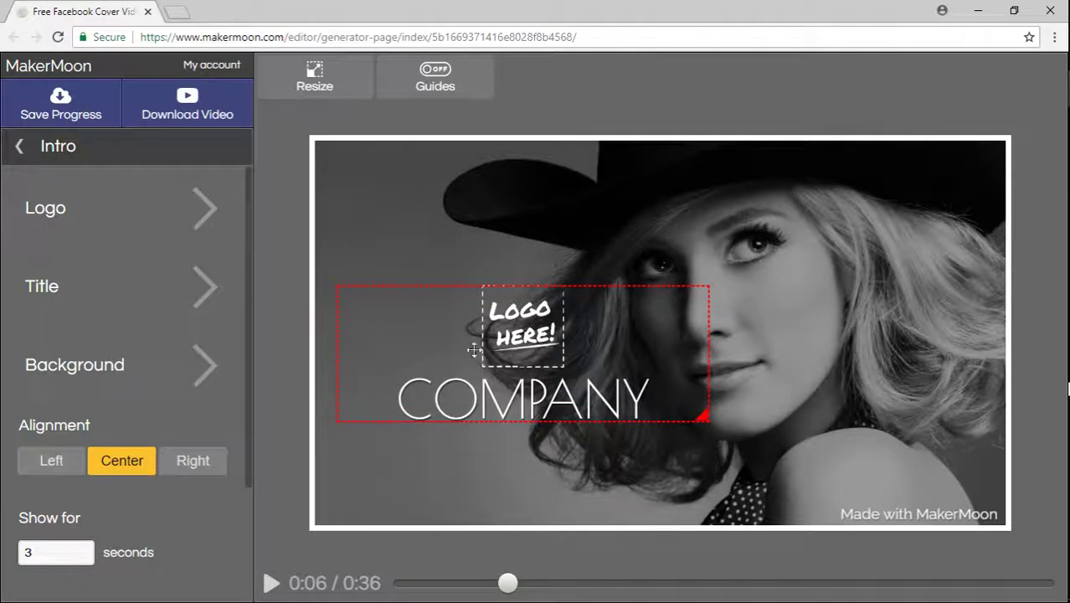
# Step: Compare the intro's alignment options, choose Left, and nudge the logo and title block down toward the frame's left edge
pyautogui.click(52, 465)
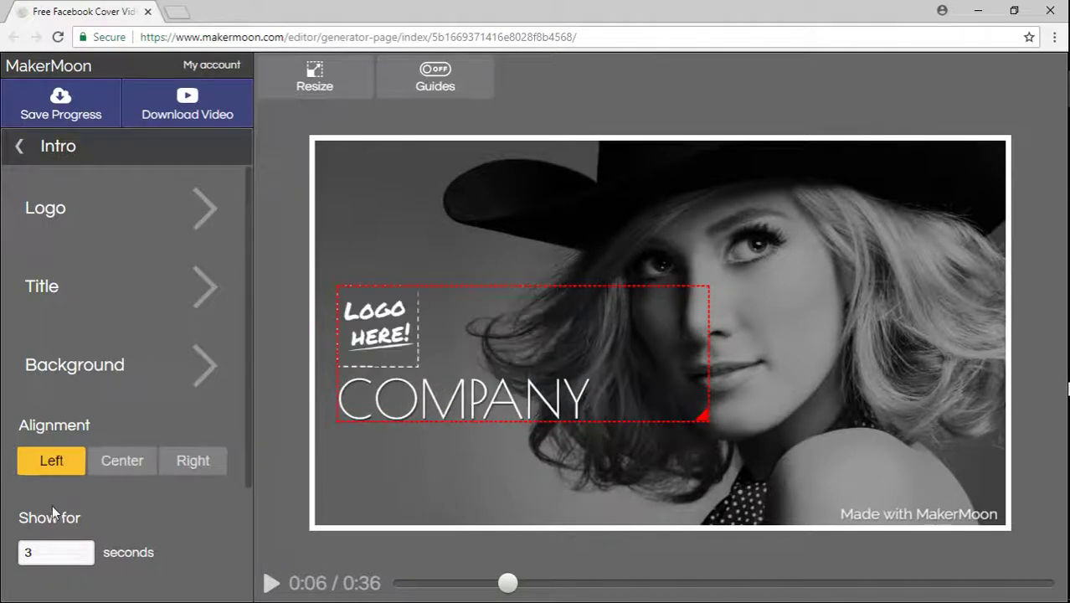
pyautogui.click(185, 468)
pyautogui.click(151, 467)
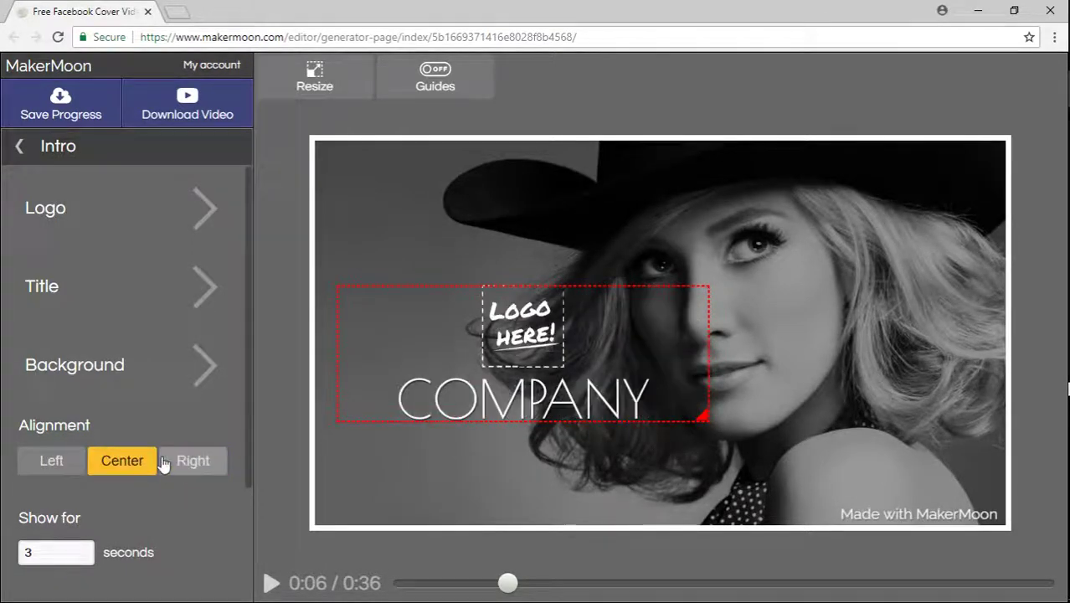
pyautogui.click(52, 463)
pyautogui.moveTo(413, 401); pyautogui.dragTo(407, 412)
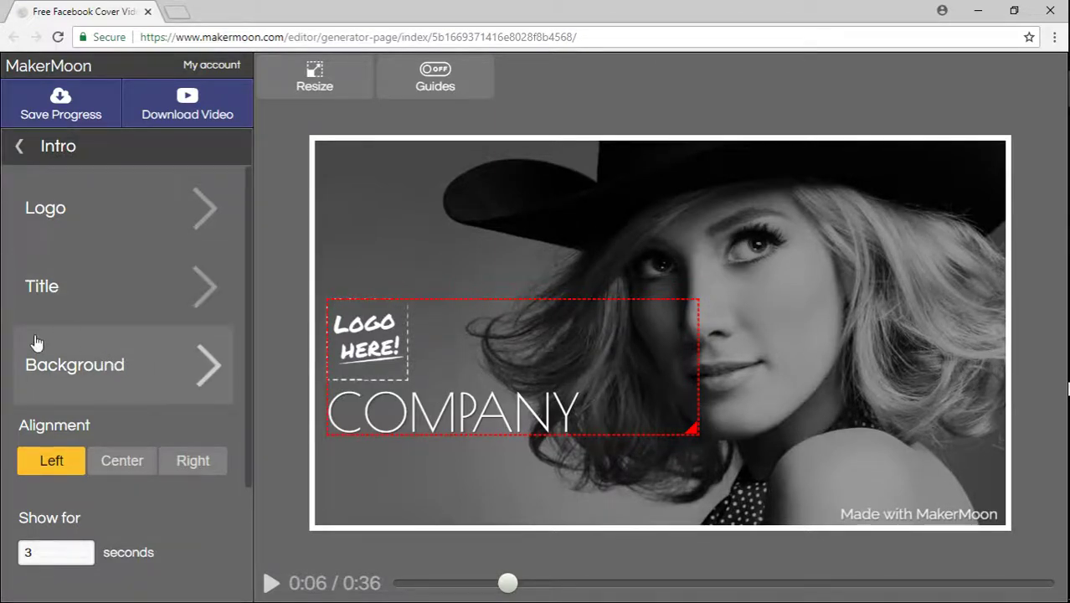
# Step: Darken the intro background by raising the opacity of its black #000000 overlay color
pyautogui.click(92, 377)
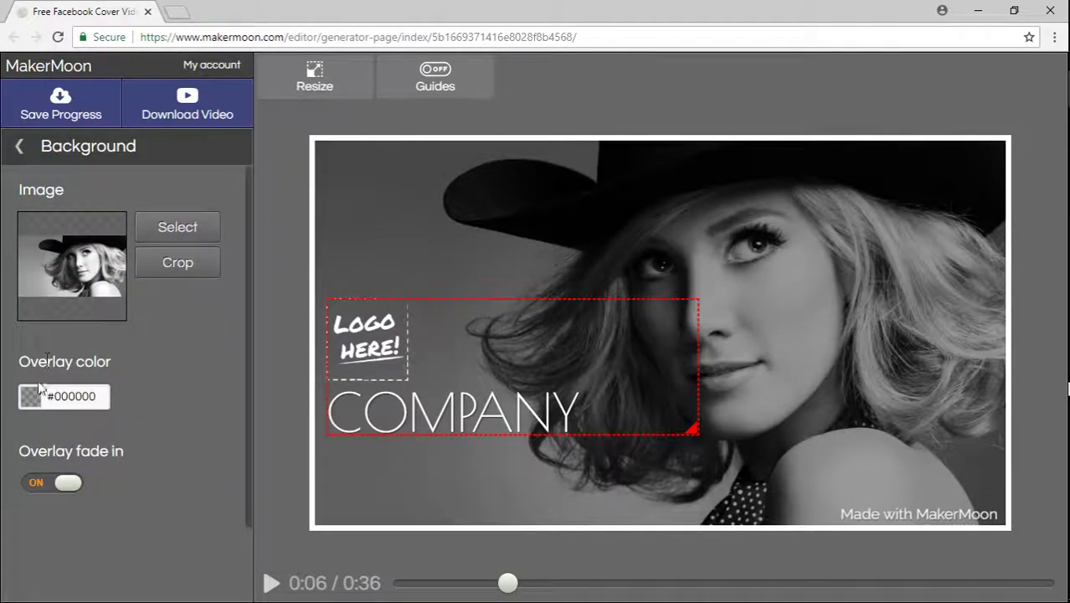
pyautogui.click(35, 397)
pyautogui.moveTo(159, 453)
pyautogui.mouseDown()
pyautogui.moveTo(171, 408)
pyautogui.moveTo(160, 498)
pyautogui.moveTo(162, 426)
pyautogui.moveTo(162, 470)
pyautogui.moveTo(163, 443)
pyautogui.mouseUp()
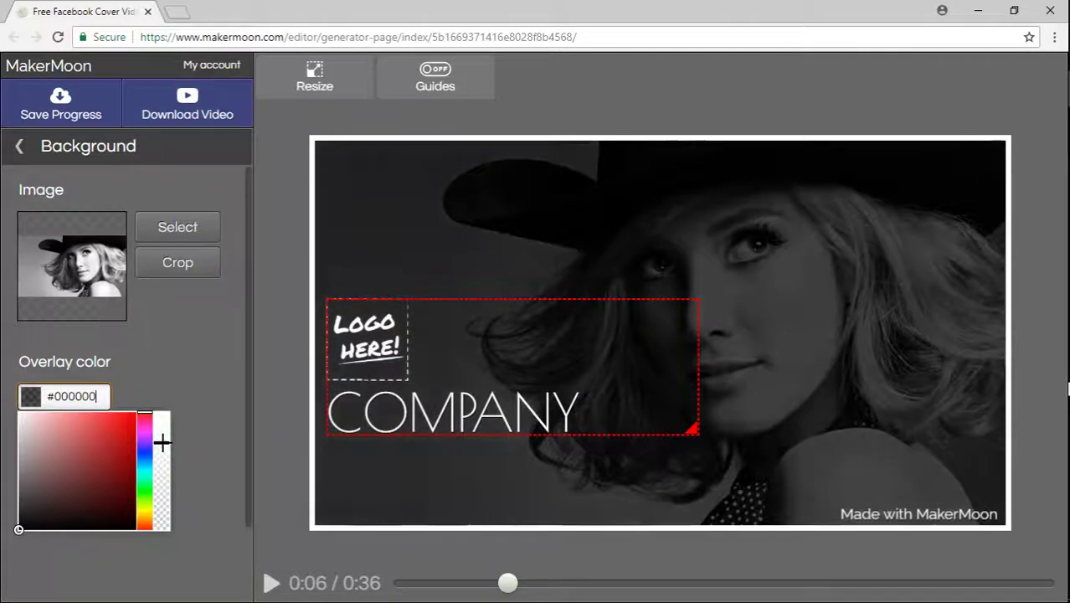
pyautogui.click(185, 387)
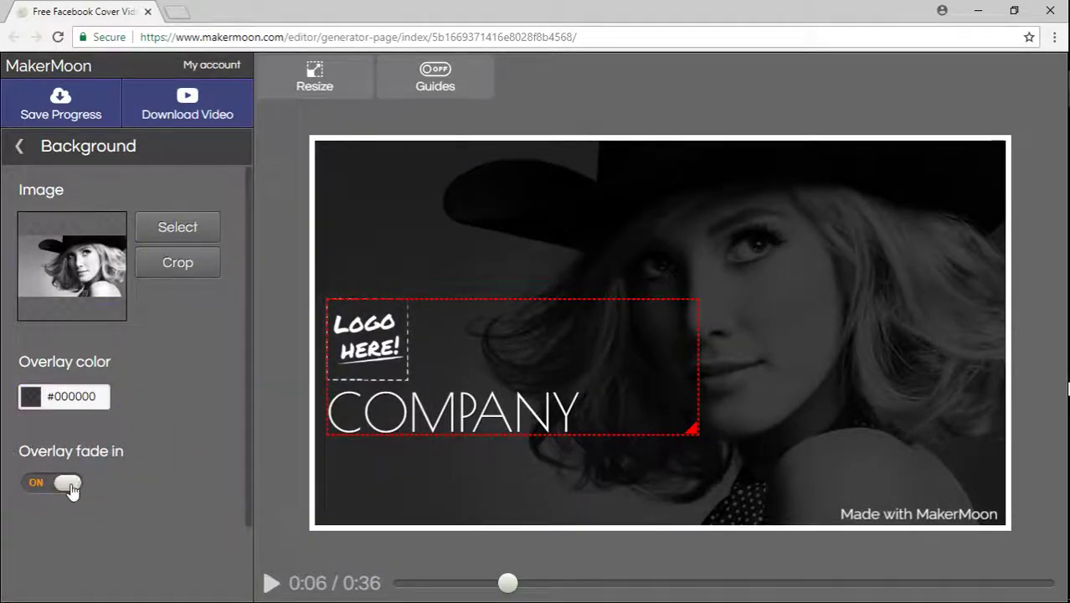
# Step: Try the intro's overlay without fade-in, turn fade-in back on, and compare both in the preview
pyautogui.click(72, 486)
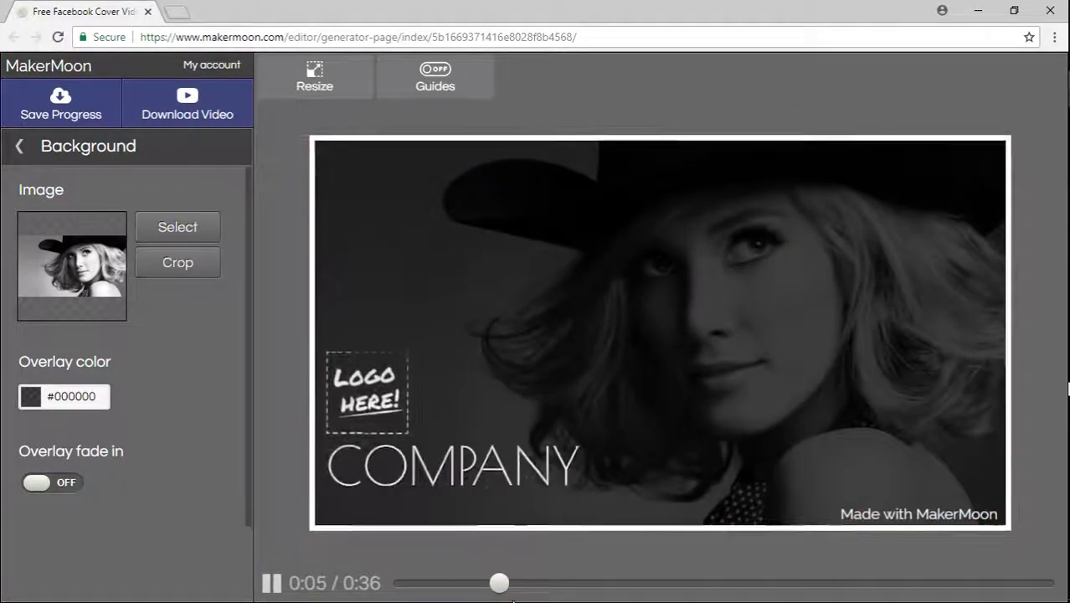
pyautogui.moveTo(513, 588)
pyautogui.mouseDown()
pyautogui.moveTo(478, 587)
pyautogui.moveTo(513, 588)
pyautogui.mouseUp()
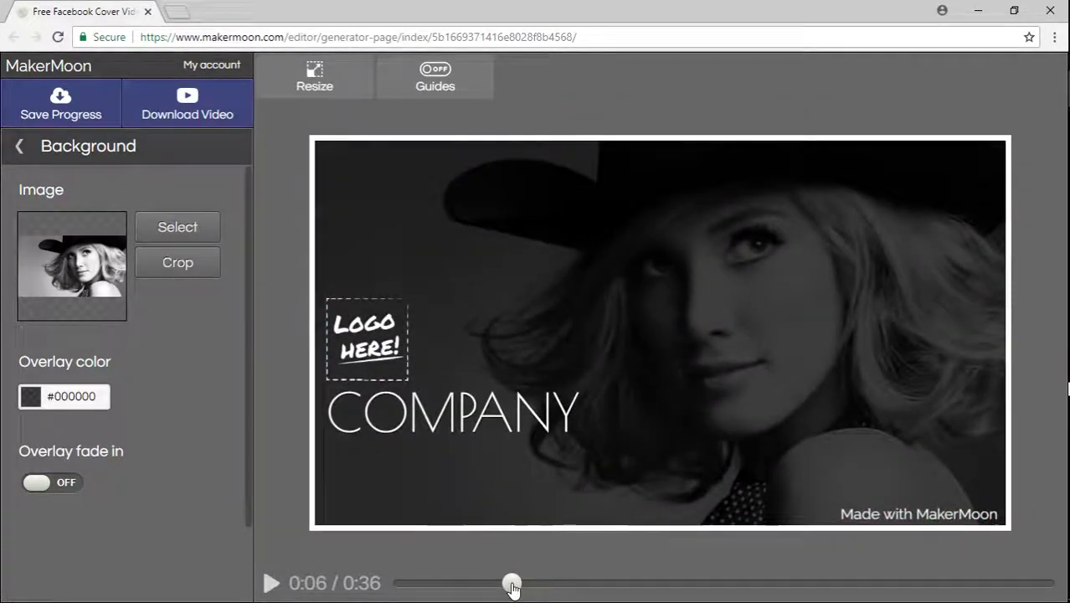
pyautogui.click(77, 491)
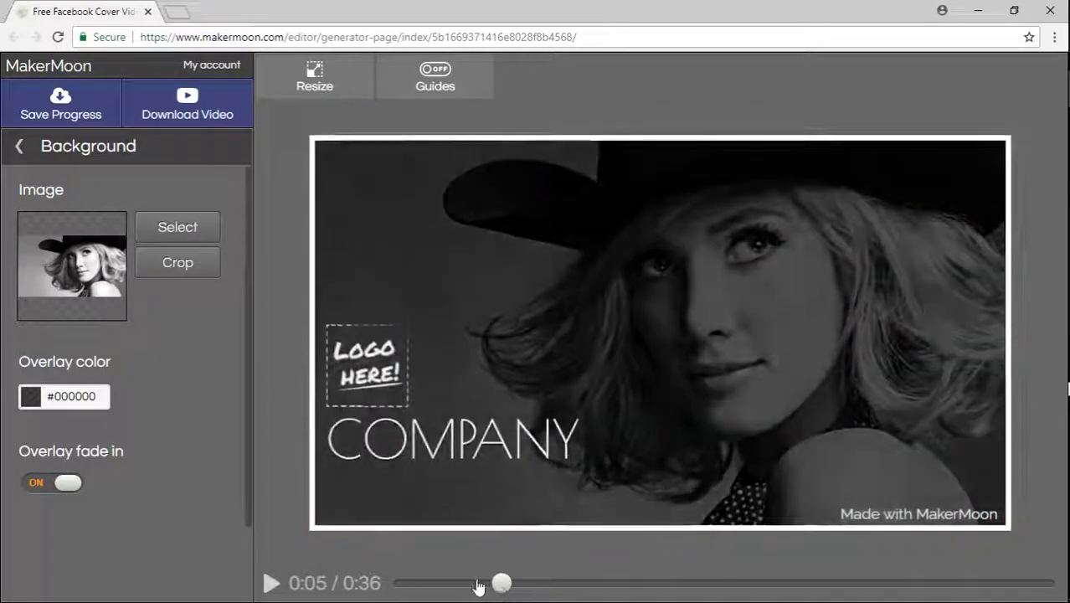
pyautogui.moveTo(502, 586)
pyautogui.mouseDown()
pyautogui.moveTo(473, 586)
pyautogui.moveTo(513, 586)
pyautogui.mouseUp()
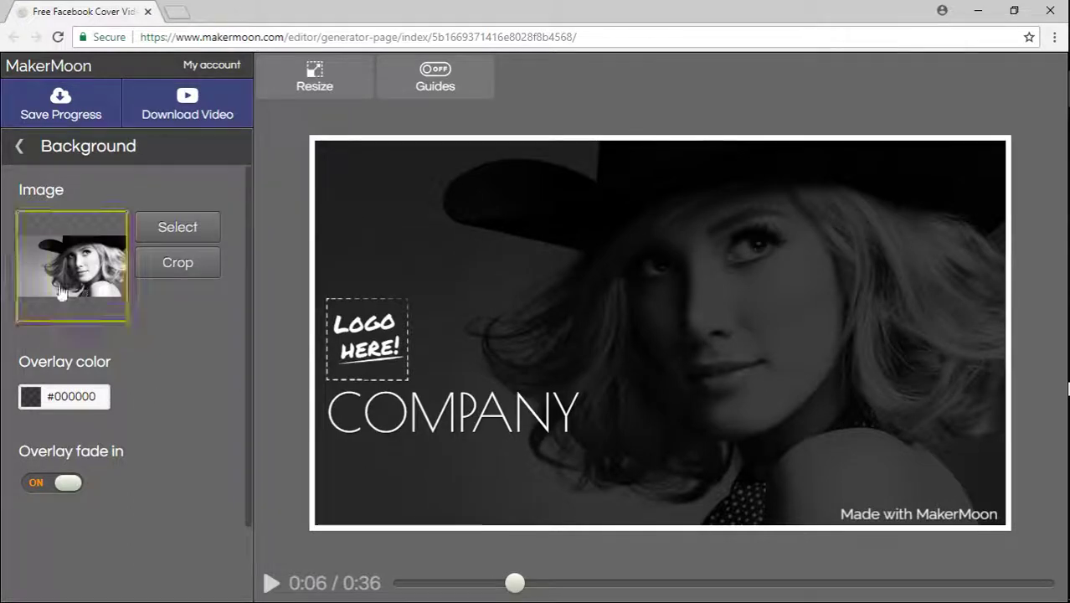
# Step: In the first slideshow slide, keep the text alignment at Center and move the title and subtitle block up and to the left
pyautogui.click(19, 146)
pyautogui.scroll(-2, 154, 392)
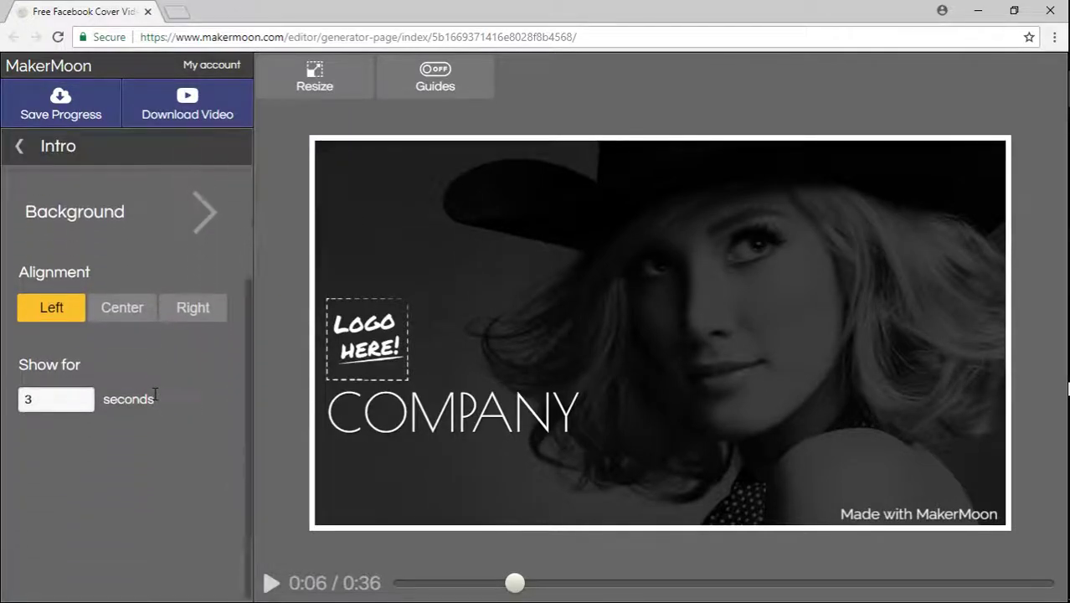
pyautogui.scroll(3, 154, 393)
pyautogui.click(19, 146)
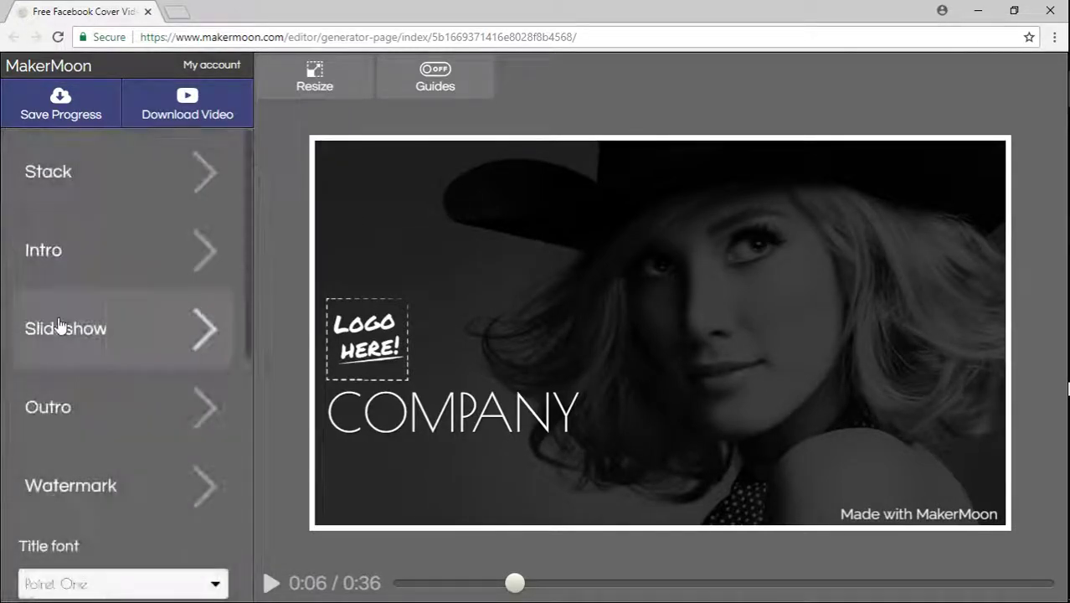
pyautogui.click(60, 327)
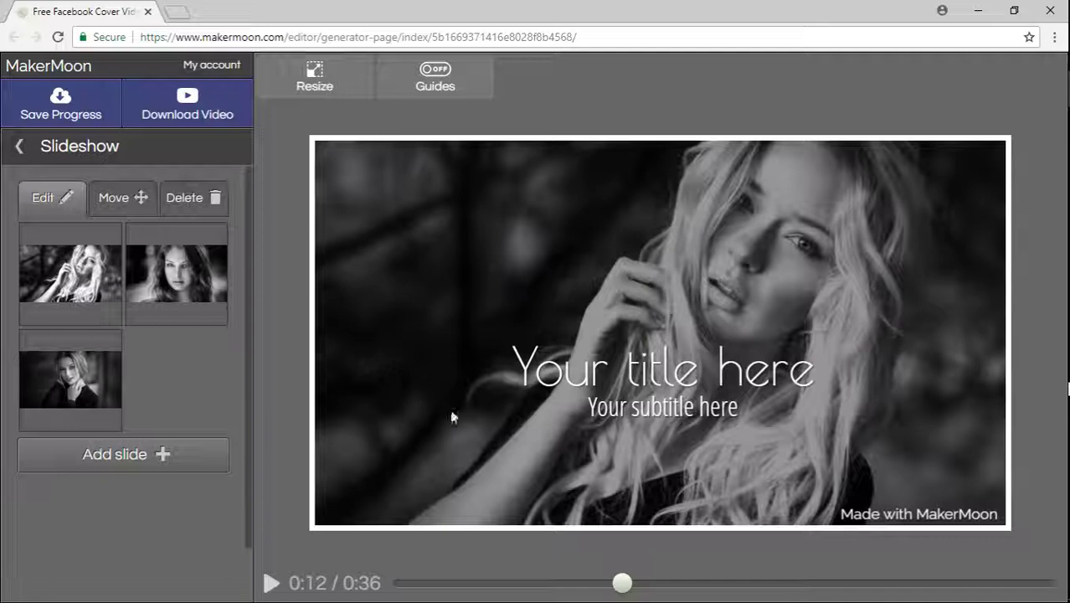
pyautogui.click(76, 281)
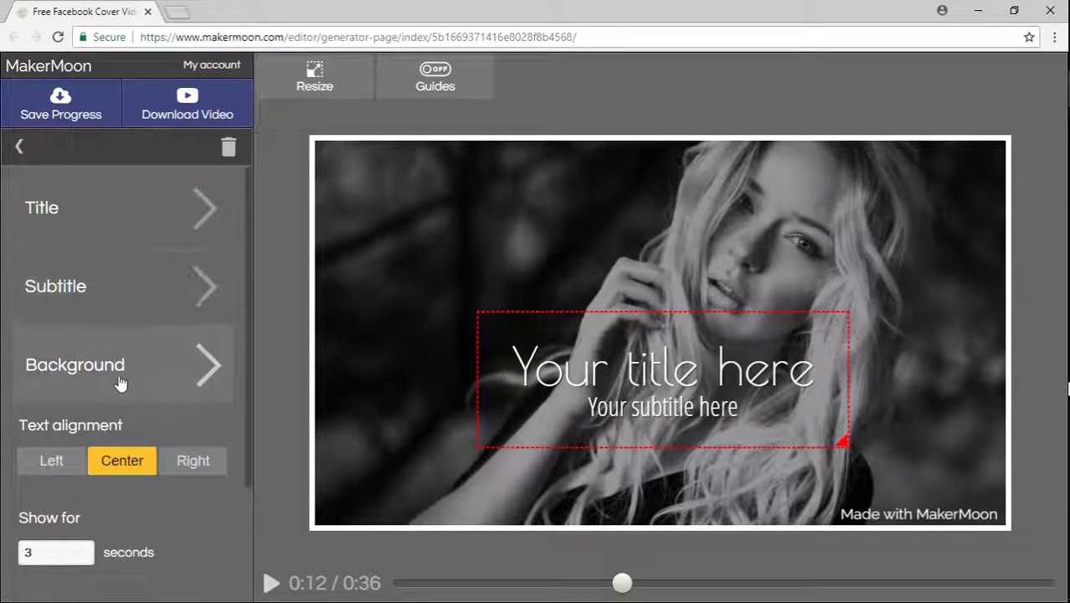
pyautogui.click(56, 462)
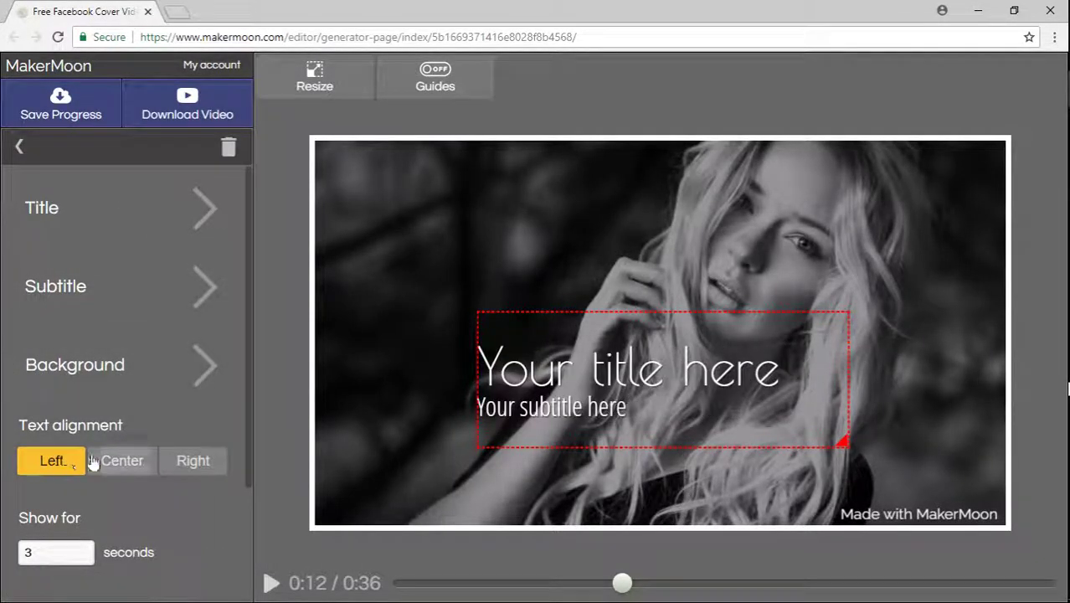
pyautogui.click(95, 461)
pyautogui.moveTo(679, 425); pyautogui.dragTo(590, 321)
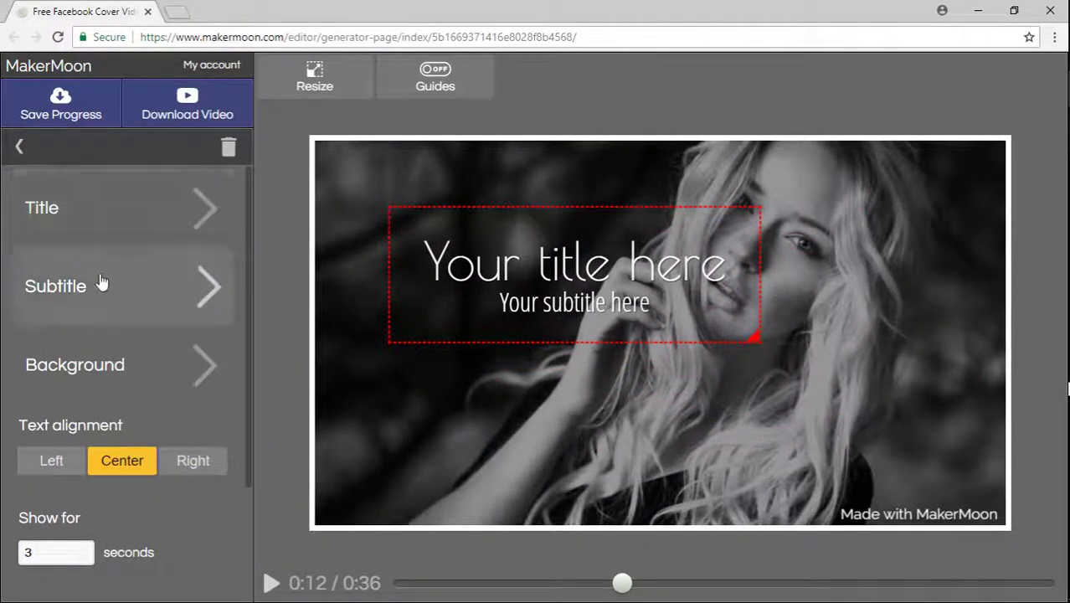
# Step: In the outro, turn off the logo and move the title and contact block toward the frame's right edge
pyautogui.scroll(-2, 118, 318)
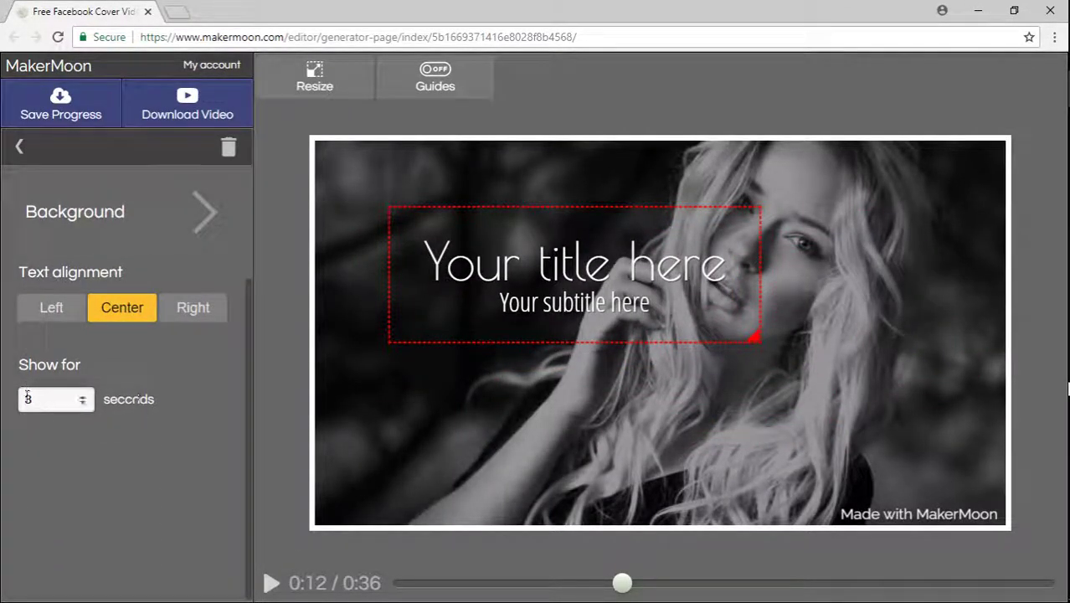
pyautogui.click(20, 148)
pyautogui.click(12, 160)
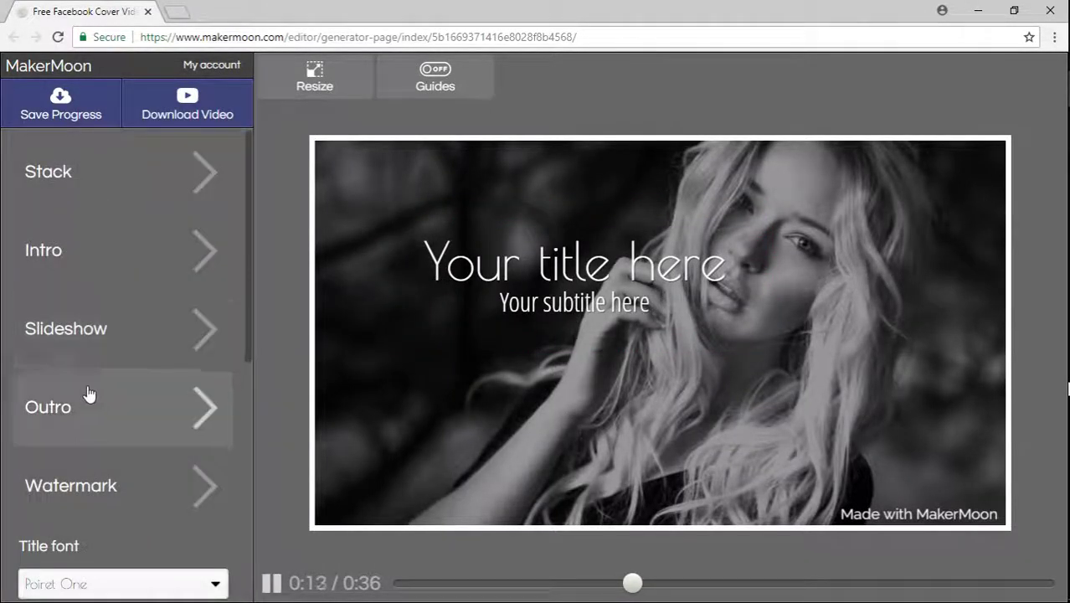
pyautogui.click(92, 399)
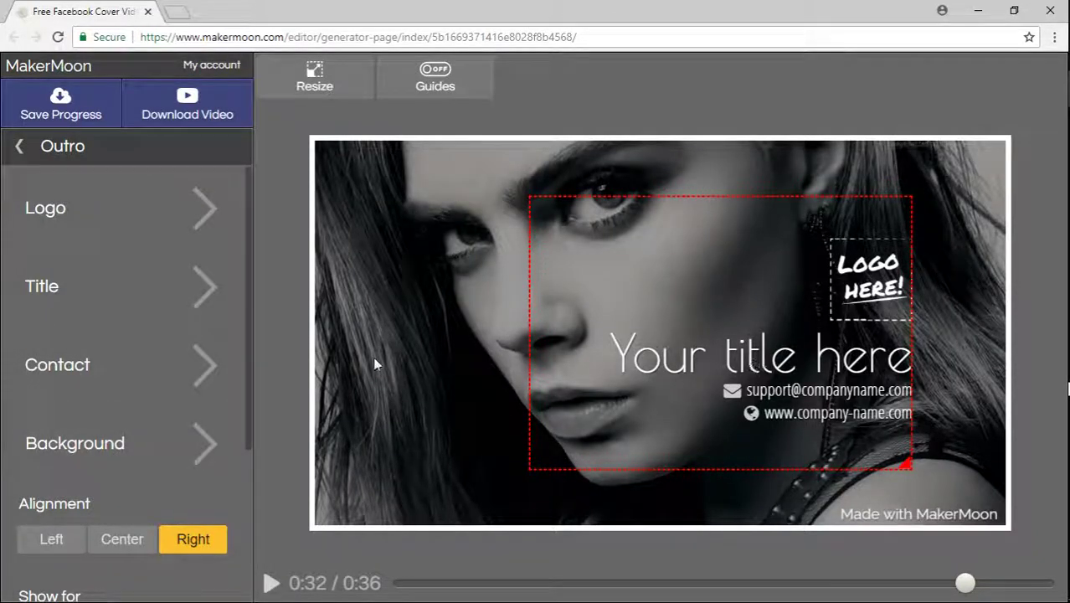
pyautogui.click(95, 235)
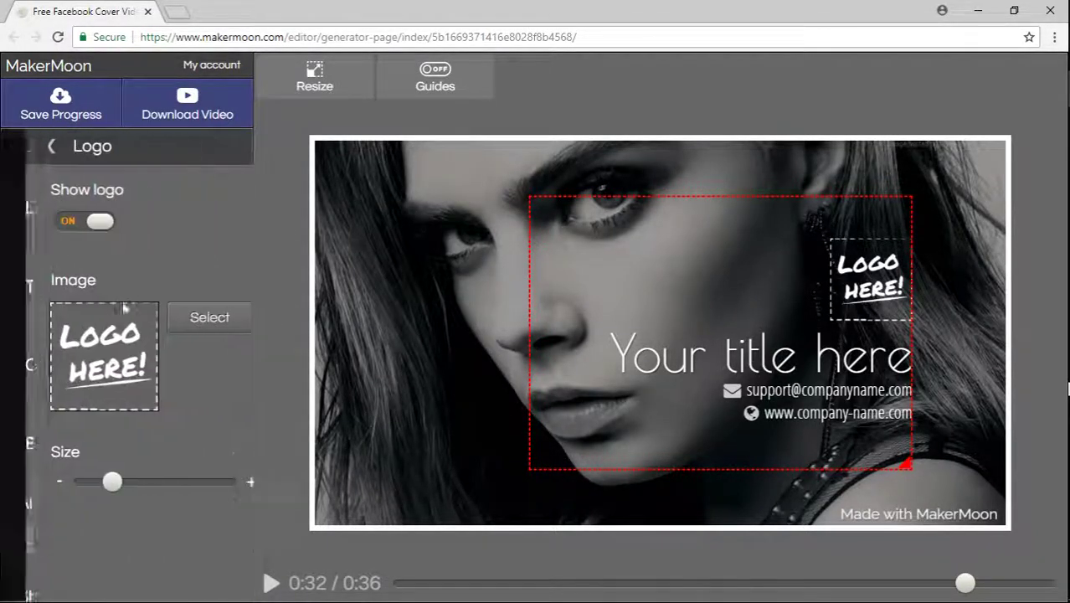
pyautogui.click(51, 220)
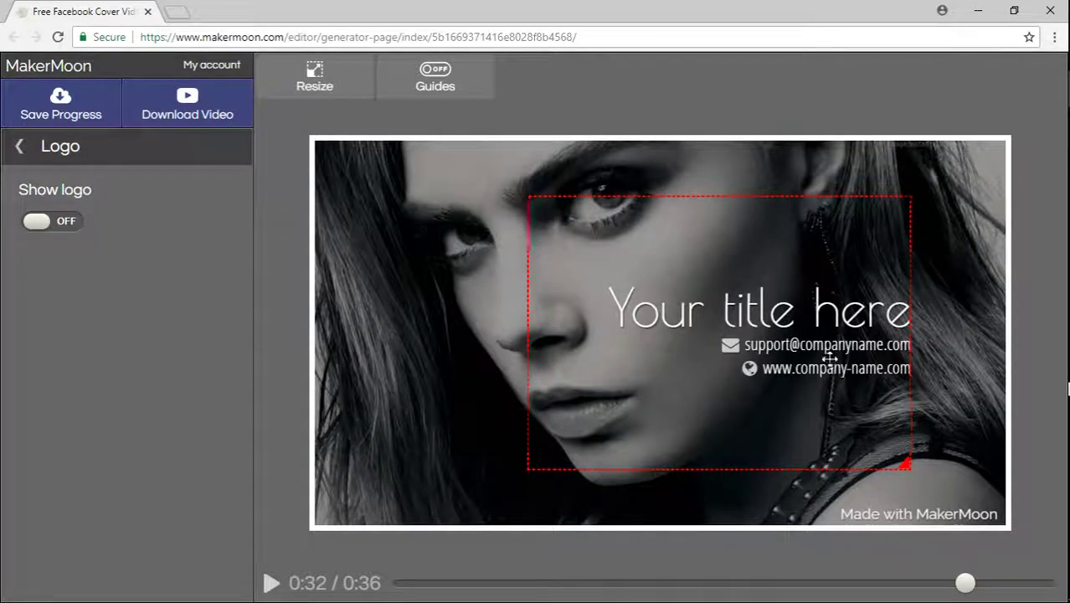
pyautogui.moveTo(829, 350); pyautogui.dragTo(890, 351)
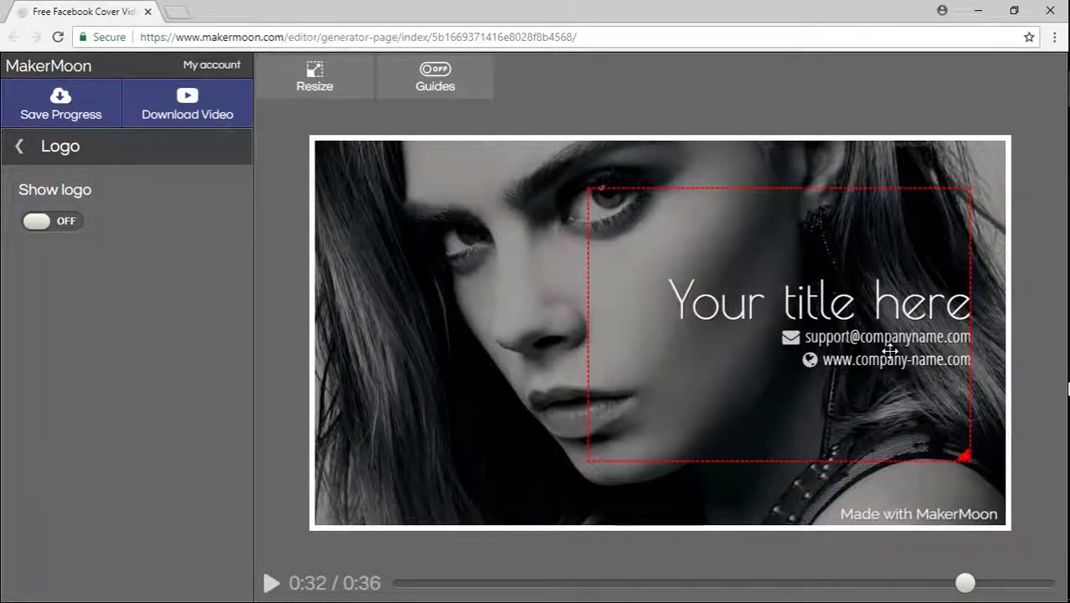
# Step: Try the outro's Center and Left alignments, and set the alignment back to Right
pyautogui.click(37, 159)
pyautogui.scroll(-1, 128, 463)
pyautogui.click(124, 462)
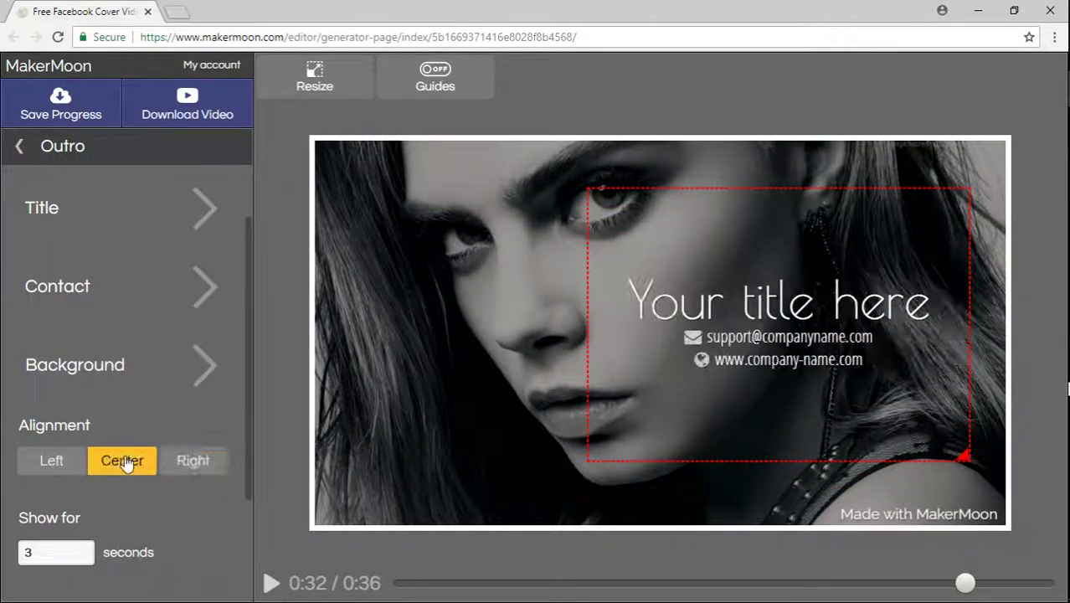
pyautogui.click(47, 461)
pyautogui.click(190, 466)
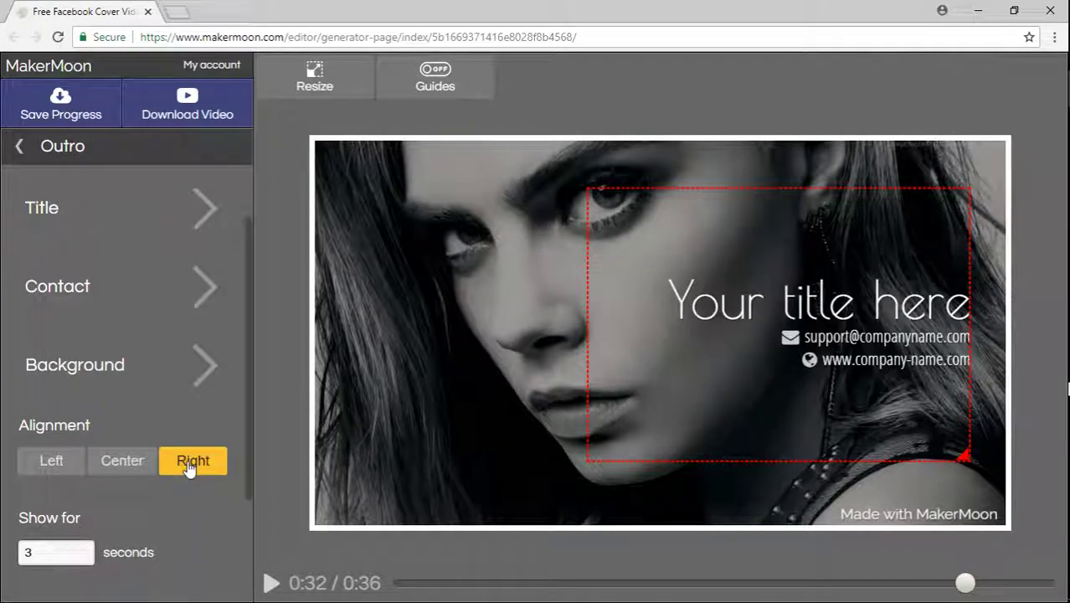
# Step: Increase the text size of the outro's contact lines
pyautogui.click(79, 285)
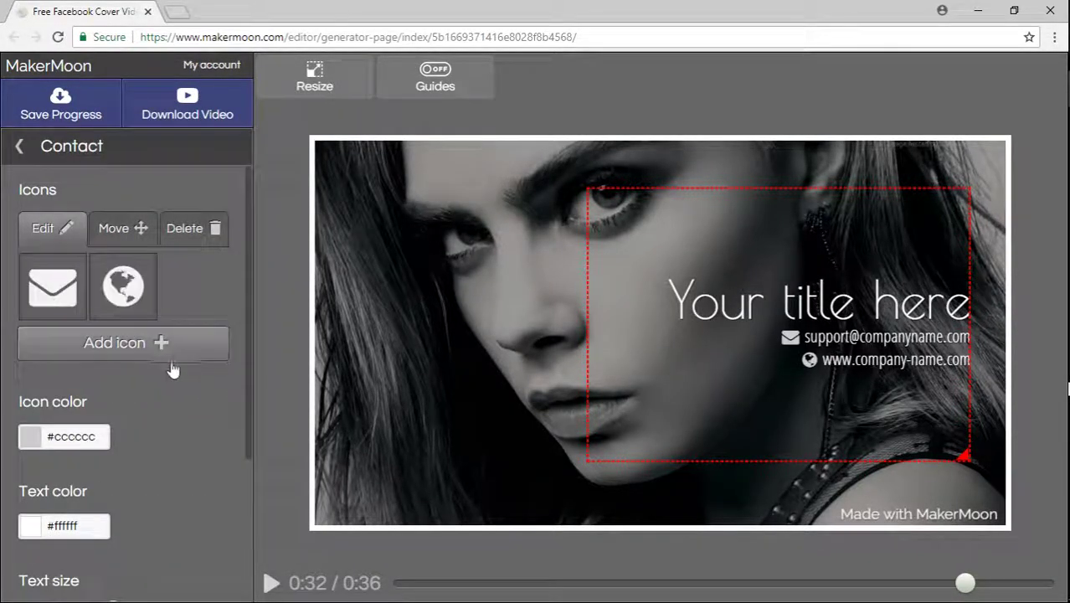
pyautogui.scroll(-1, 166, 381)
pyautogui.scroll(-1, 165, 381)
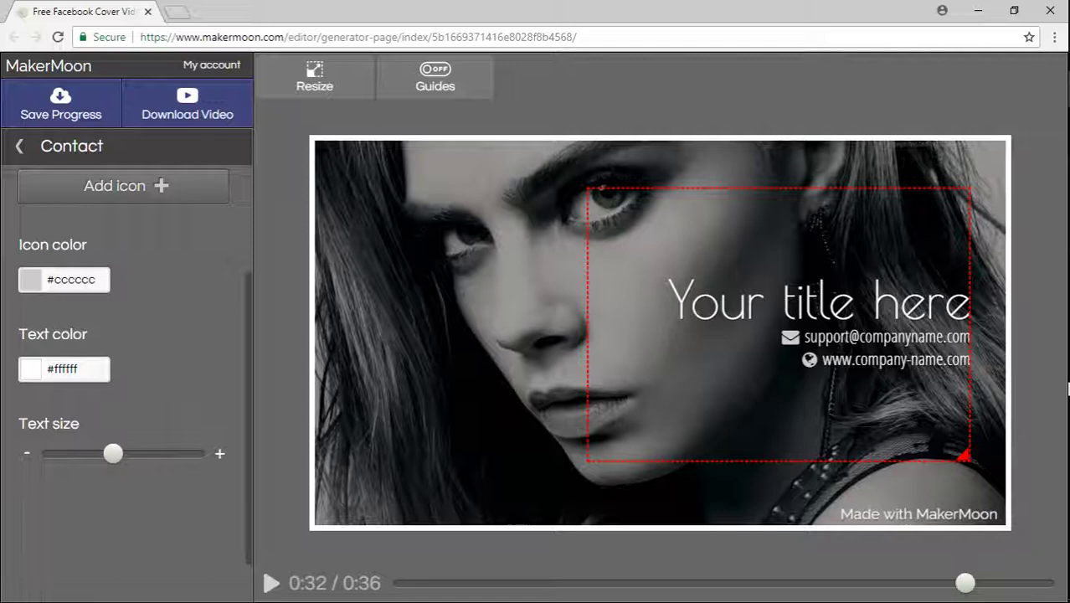
pyautogui.moveTo(110, 453); pyautogui.dragTo(142, 470)
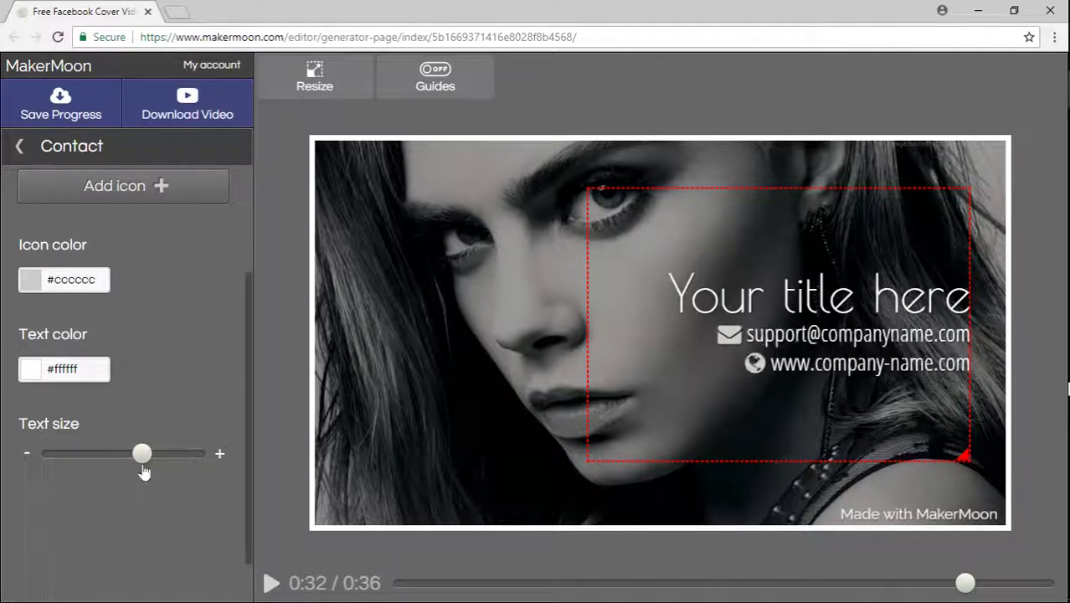
# Step: Examine the icon and text settings of the outro's e-mail contact entry, and return to the template's main settings
pyautogui.scroll(2, 182, 390)
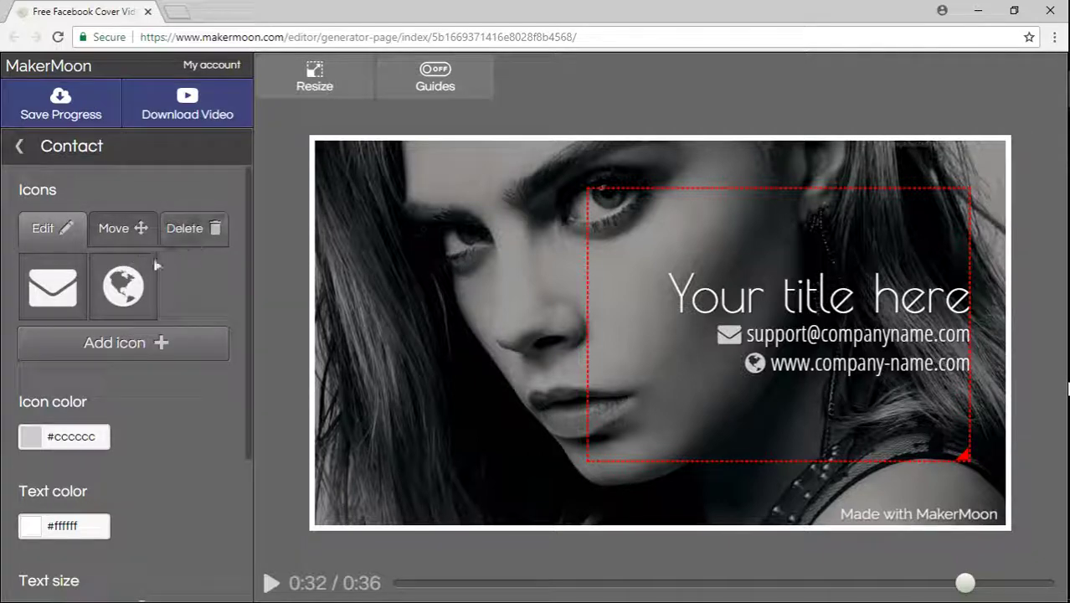
pyautogui.click(61, 301)
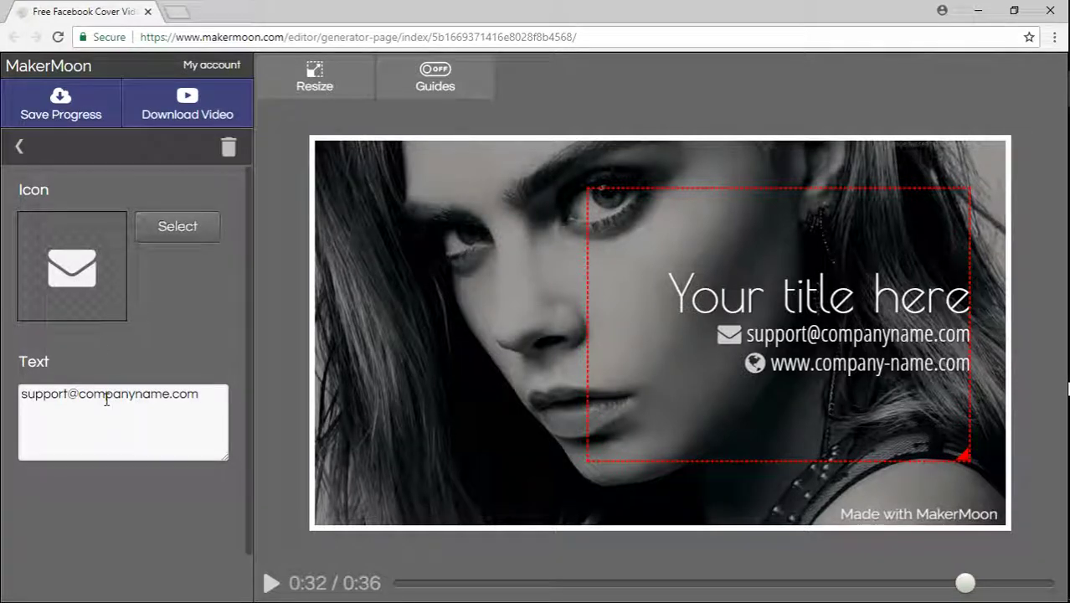
pyautogui.click(21, 151)
pyautogui.click(19, 149)
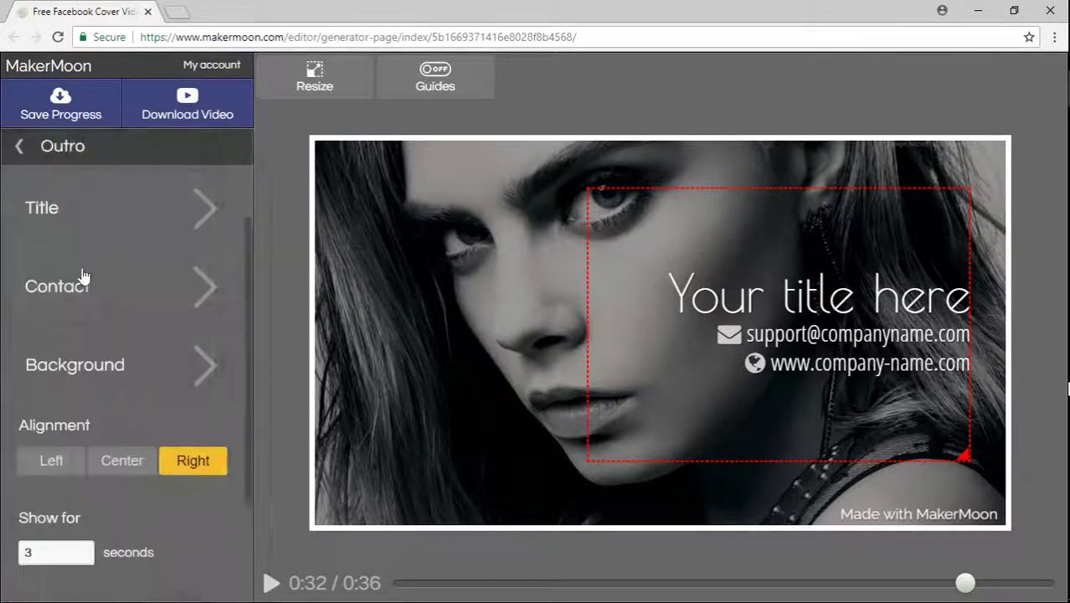
pyautogui.scroll(-1, 107, 310)
pyautogui.scroll(1, 103, 301)
pyautogui.click(20, 145)
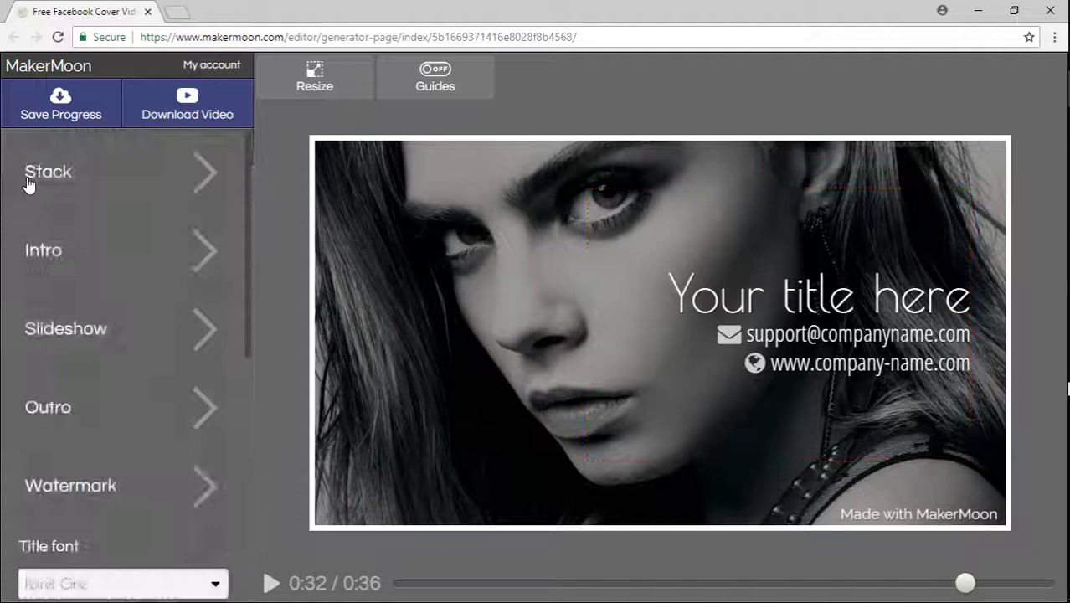
# Step: Try hiding the video's watermark, switch it back on, and leave the watermark settings
pyautogui.scroll(-2, 112, 282)
pyautogui.scroll(-1, 114, 284)
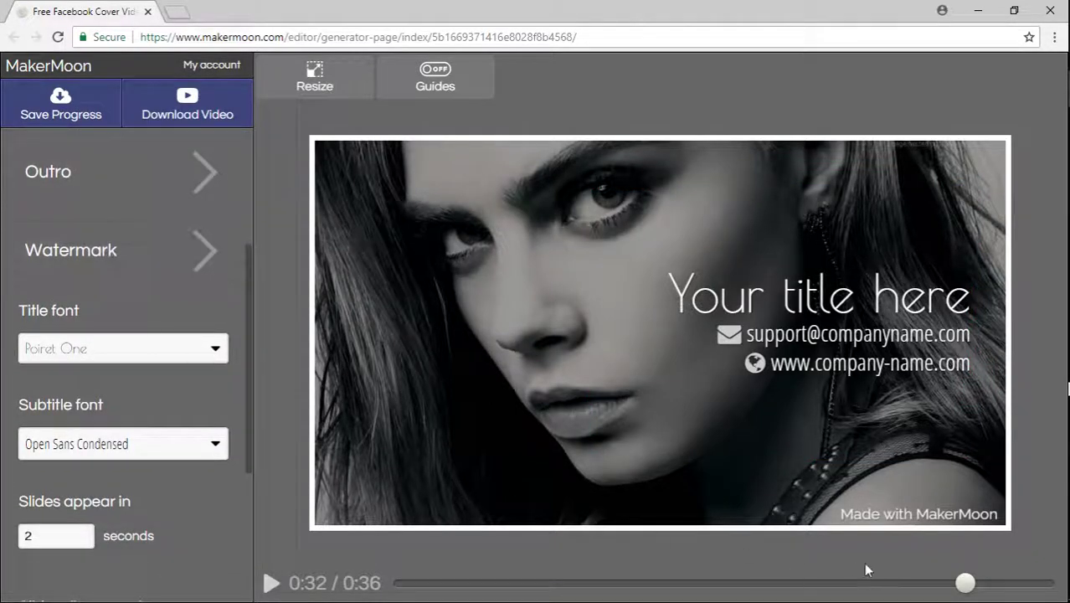
pyautogui.click(908, 524)
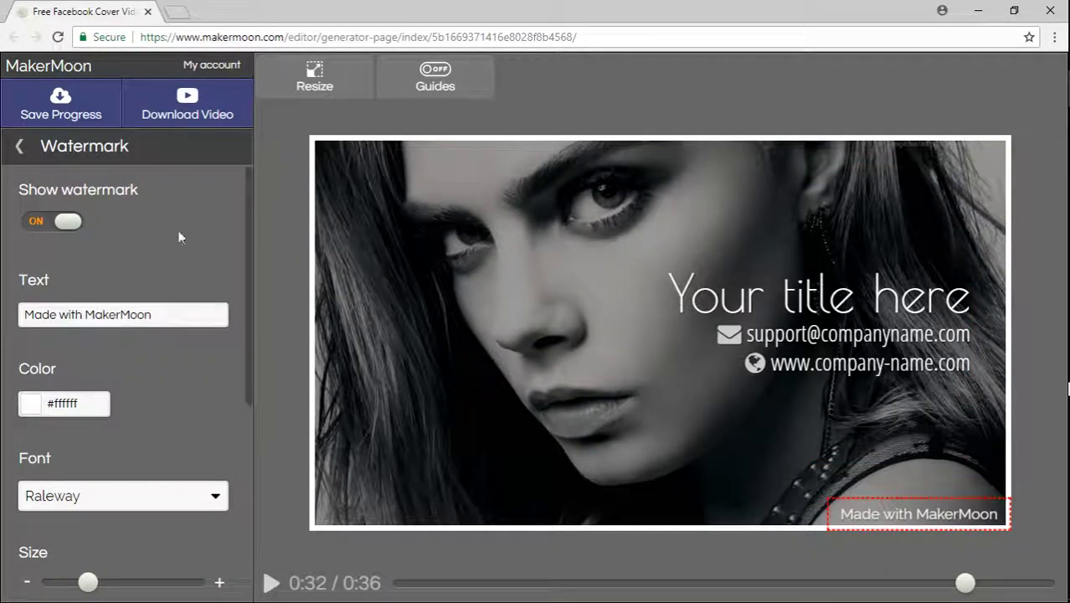
pyautogui.click(61, 221)
pyautogui.click(60, 222)
pyautogui.click(18, 146)
# Step: Examine the template's title and subtitle fonts and the durations for slides appearing and disappearing
pyautogui.scroll(-1, 160, 322)
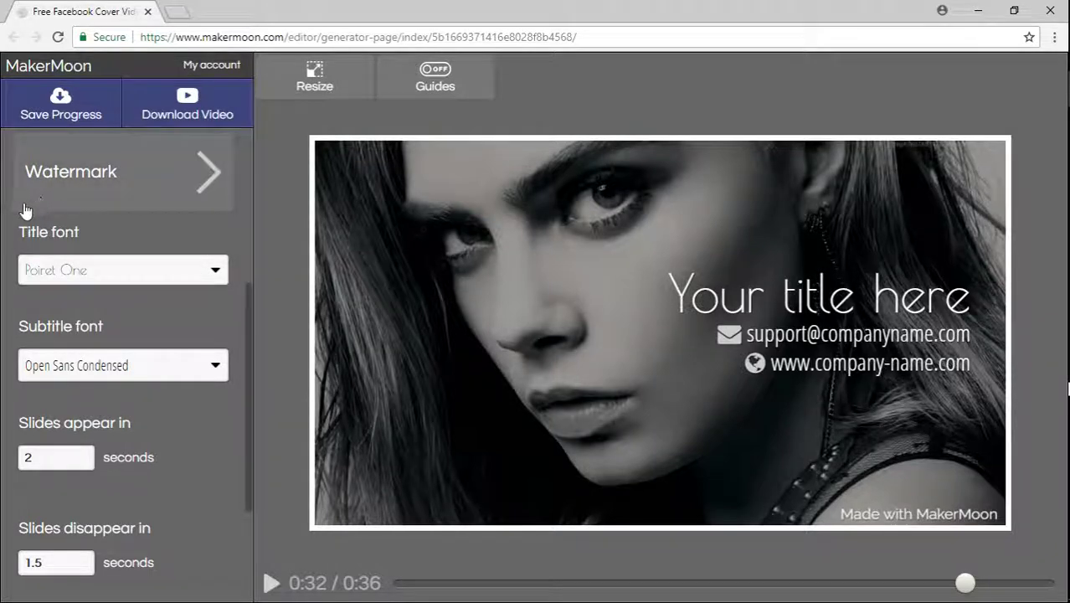
pyautogui.scroll(-1, 172, 406)
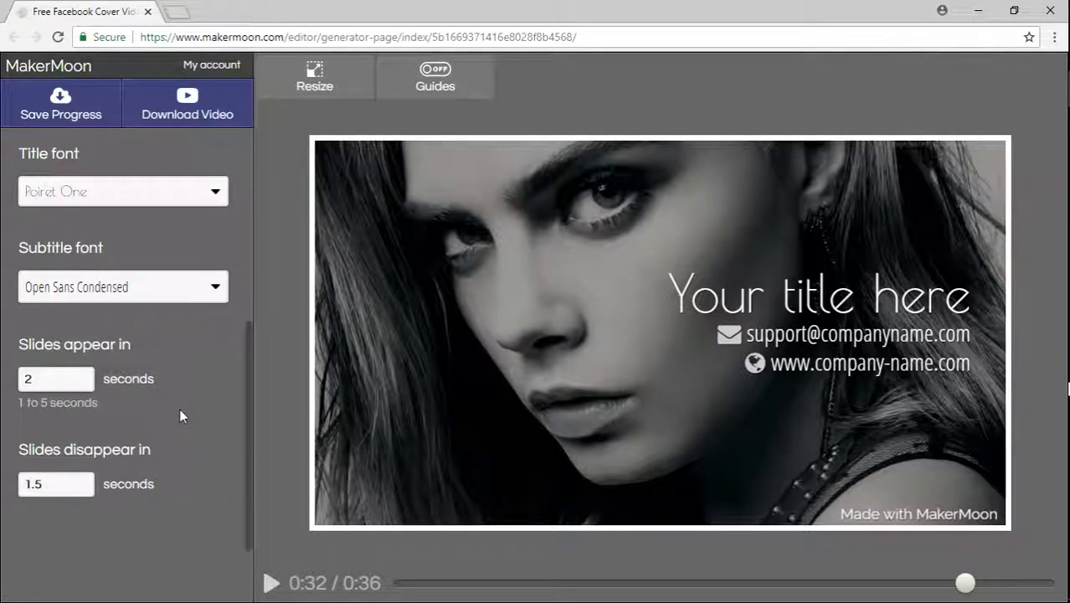
pyautogui.click(33, 485)
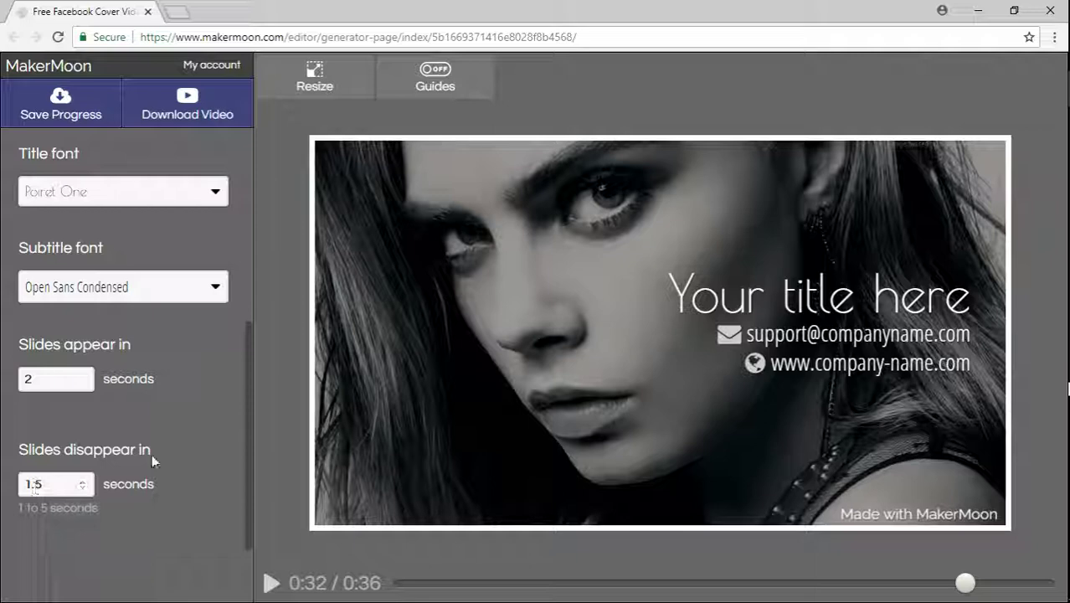
pyautogui.hotkey('shift', 'Tab')
pyautogui.press('Tab')
pyautogui.hotkey('shift', 'Tab')
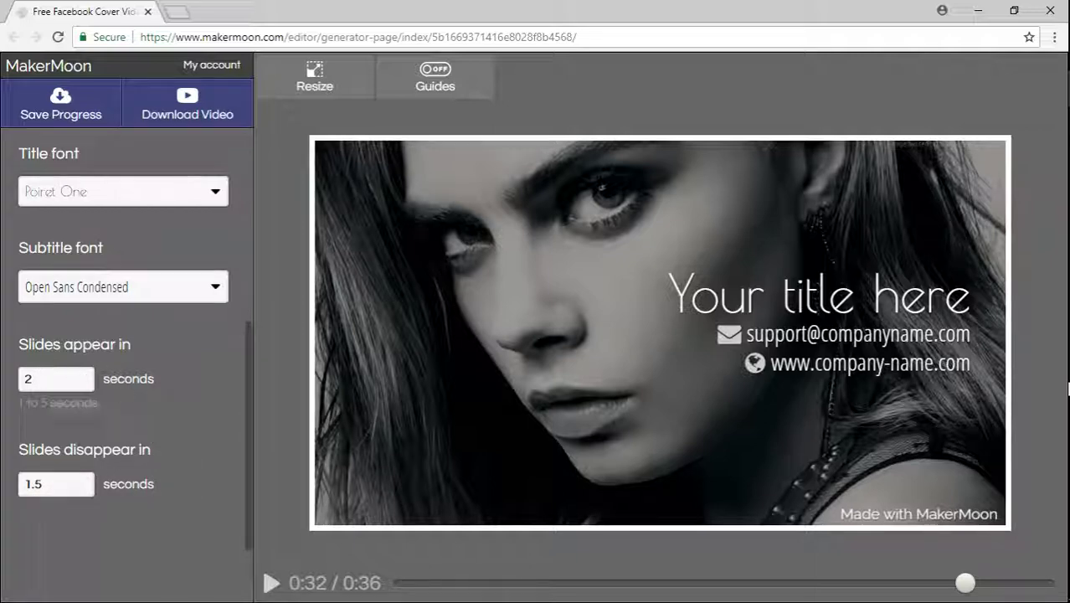
pyautogui.press('Tab')
pyautogui.hotkey('shift', 'Tab')
pyautogui.press('Tab')
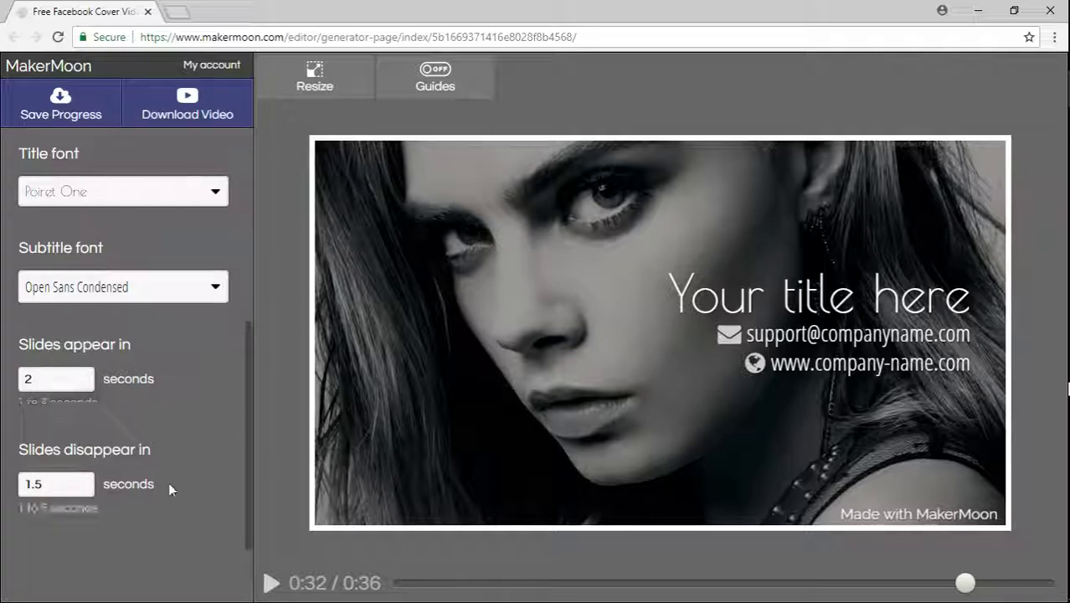
pyautogui.click(205, 484)
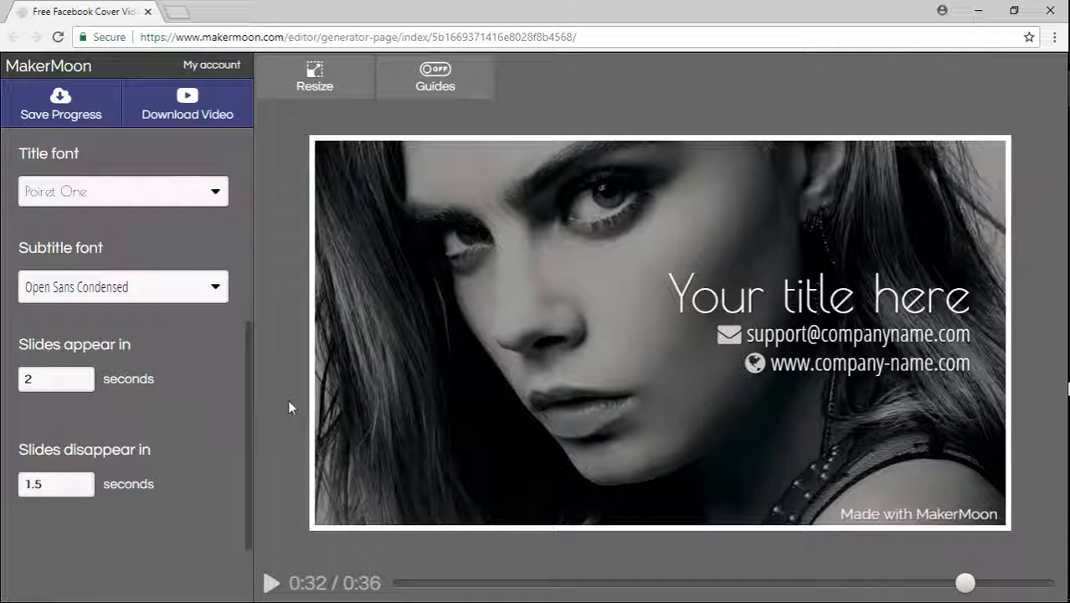